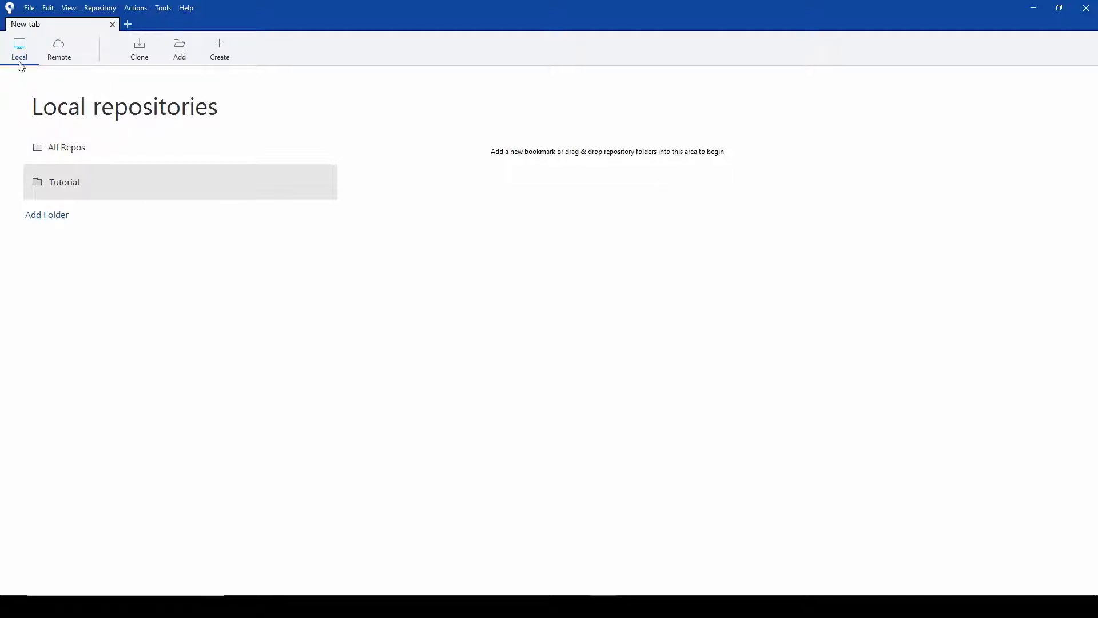
Refresh the OAuth token of the Bitbucket account listed under the remote repositories and save the account settings
drag(352, 9, 435, 2)
click(67, 53)
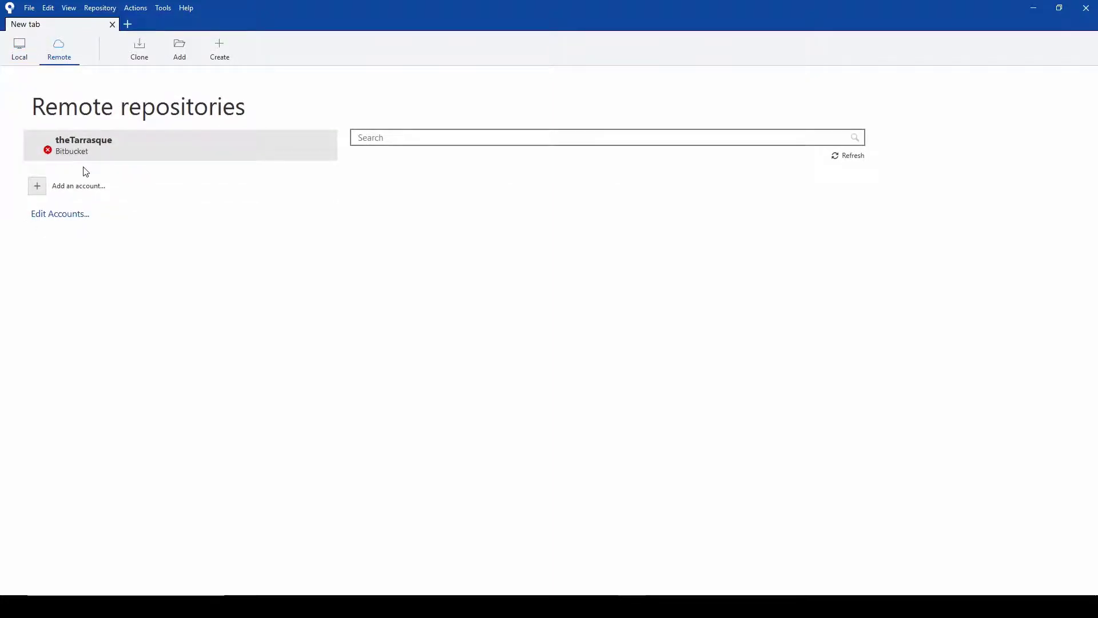
right_click(64, 149)
click(96, 157)
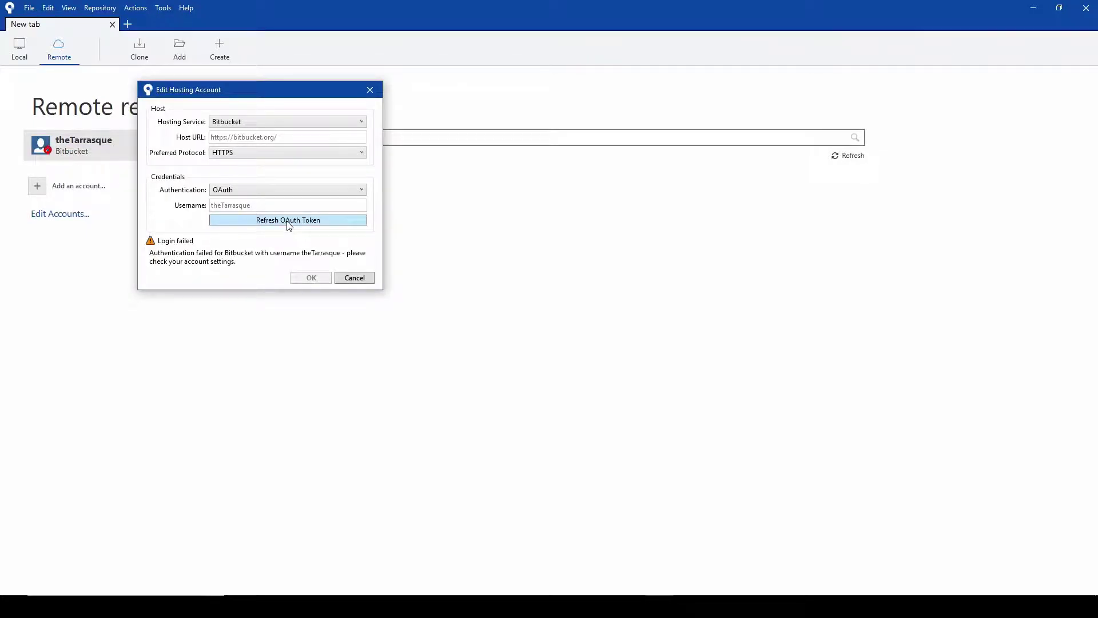
click(289, 221)
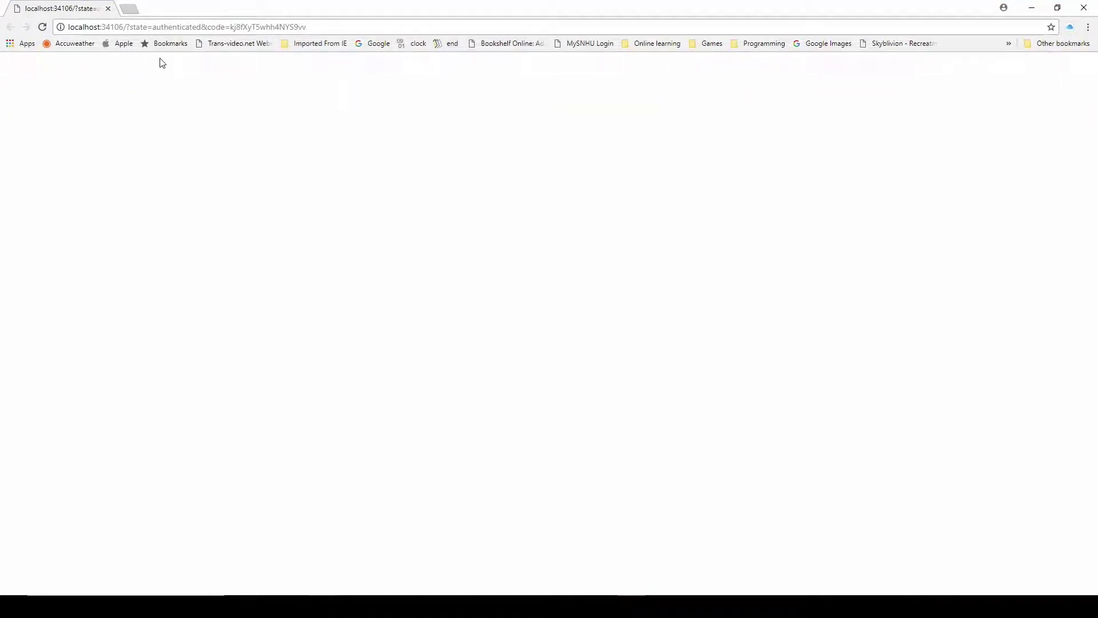
click(108, 9)
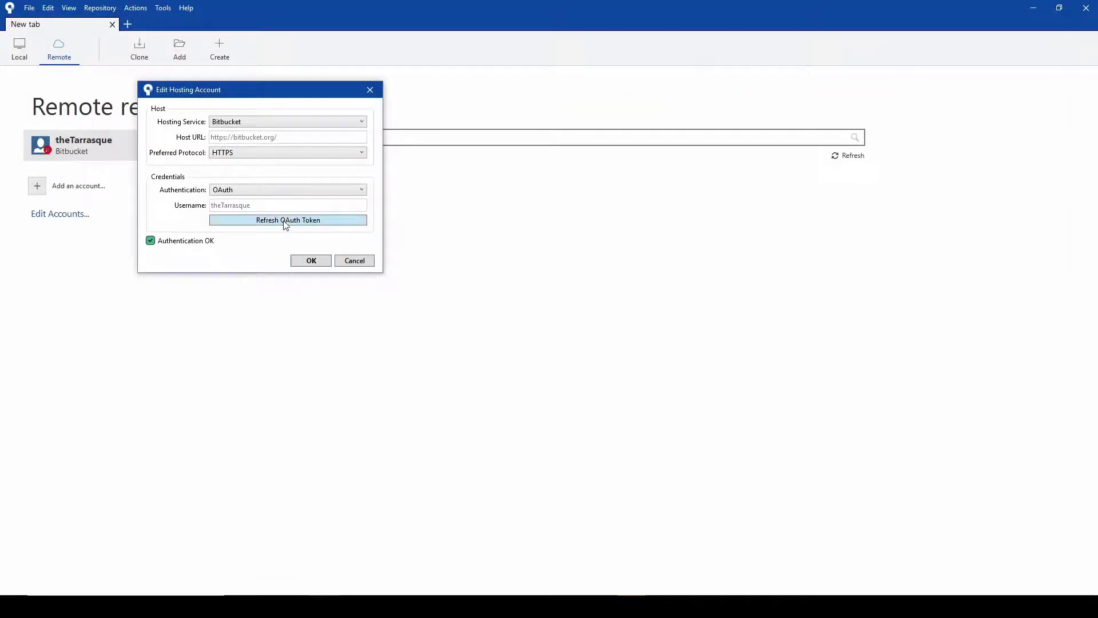
click(311, 261)
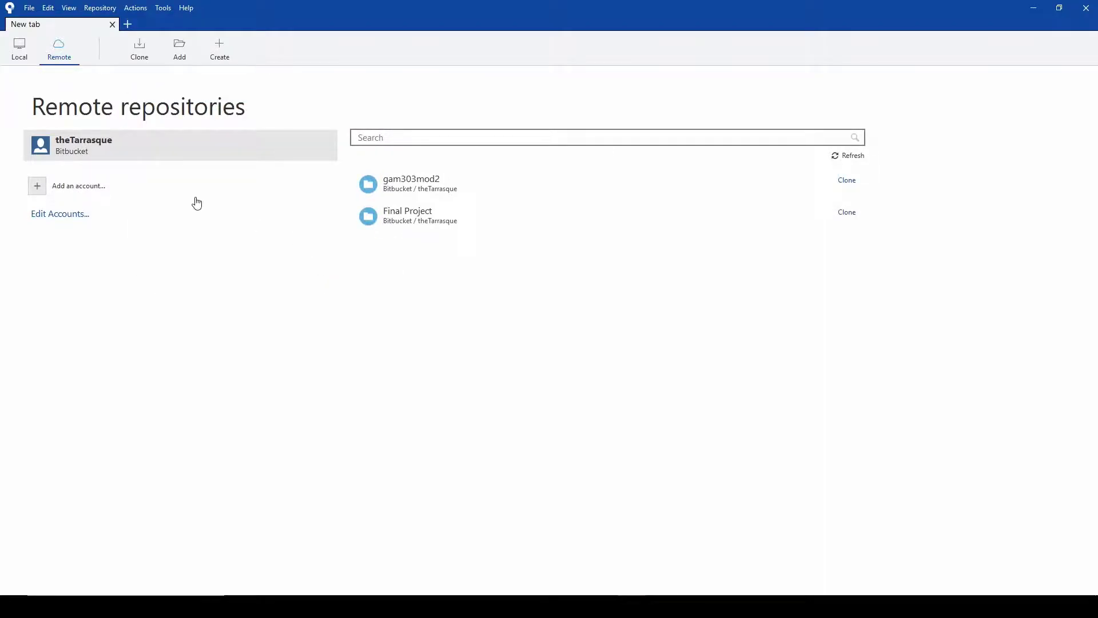
Start creating a new local repository and browse to X:\NDtv\Youtube\GAM303\examples for its destination path
click(20, 48)
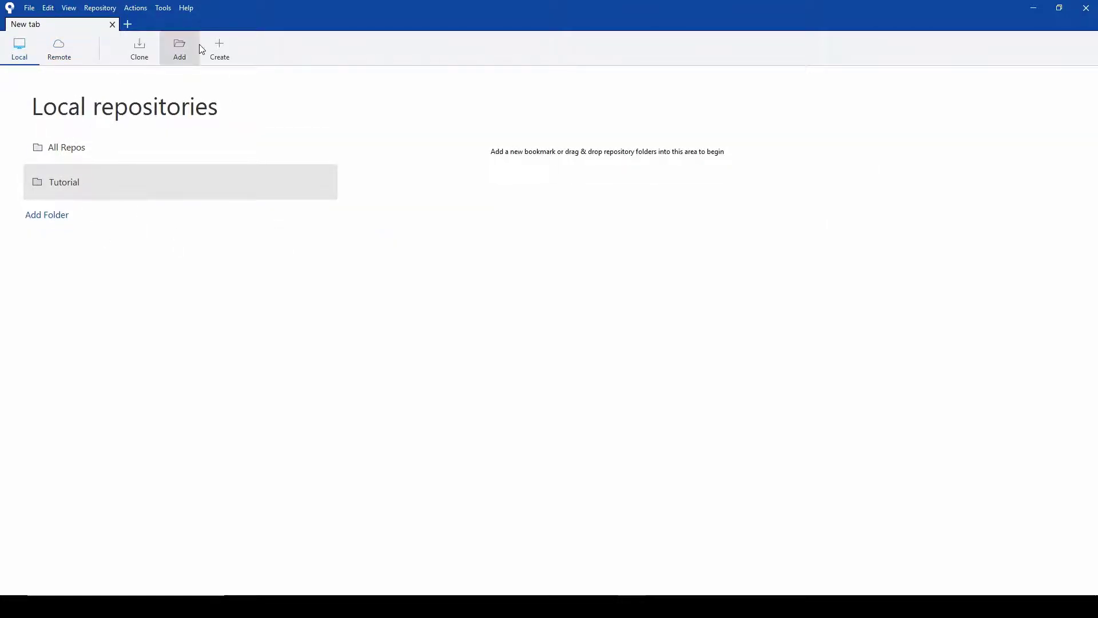
click(223, 50)
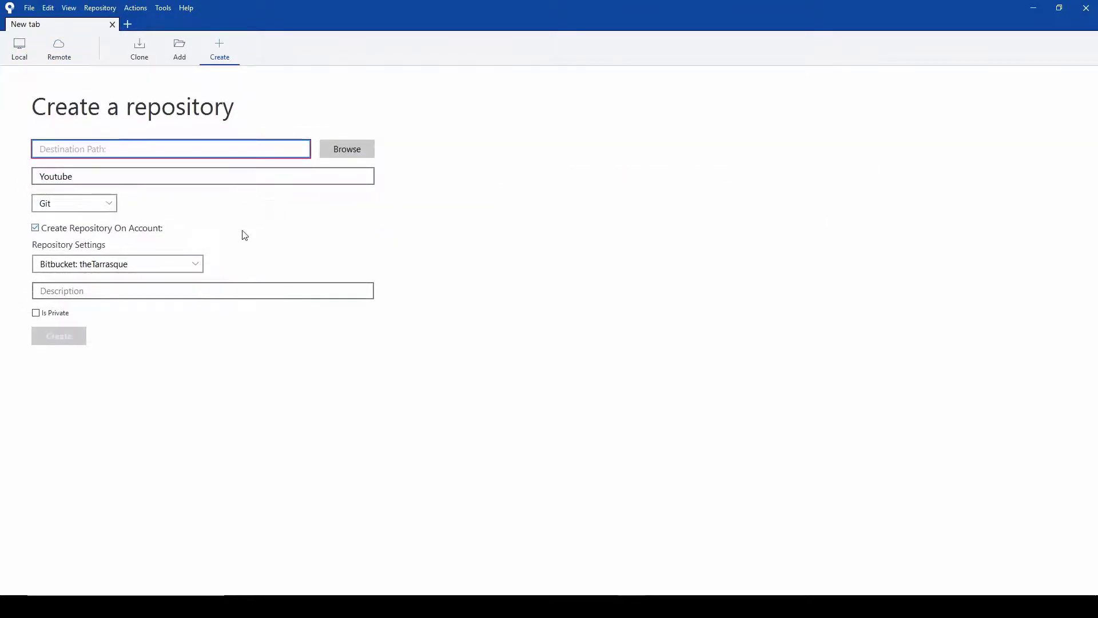
click(349, 150)
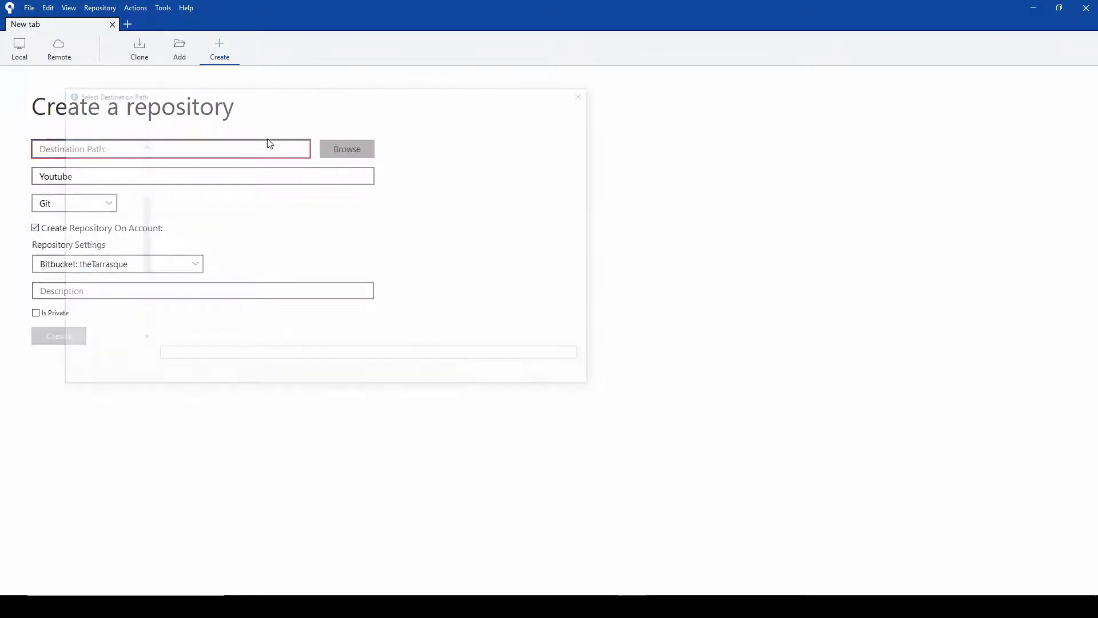
click(322, 111)
text(X:\NDtv\Youtube\GAM303\examples)
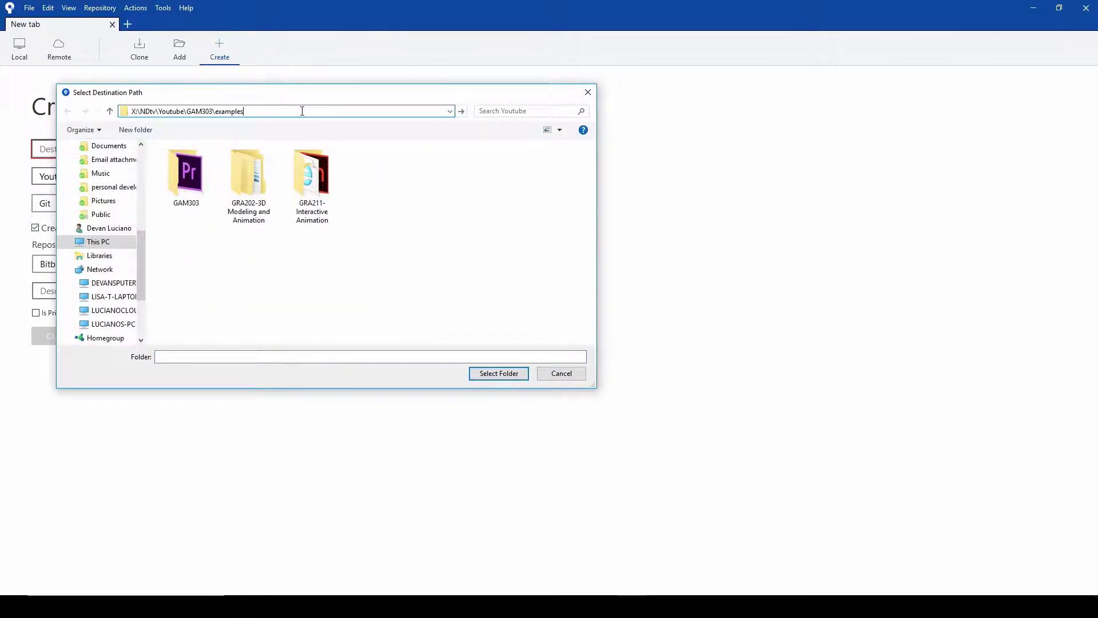
key(Return)
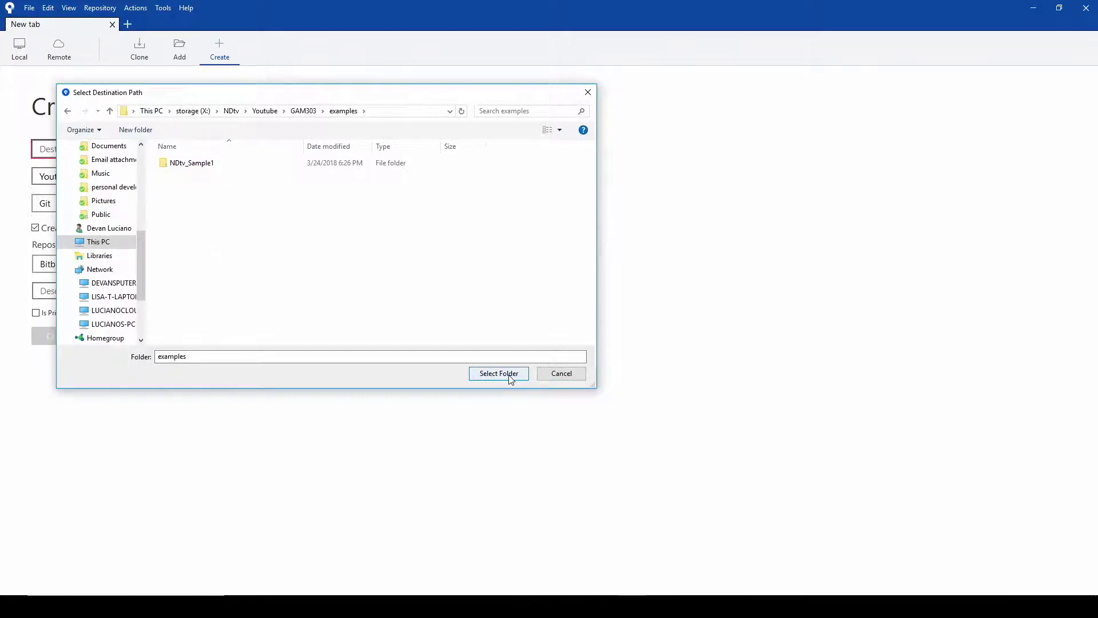
Create a folder named Bitbucket inside examples and choose it as the repository's destination
right_click(174, 212)
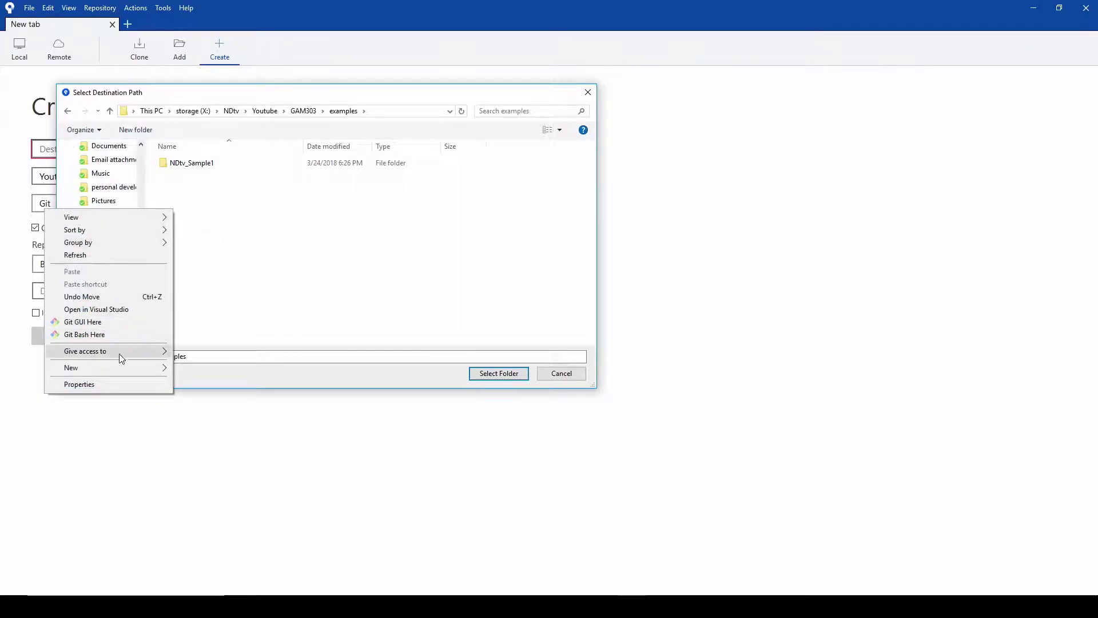
mouse_move(114, 365)
click(202, 366)
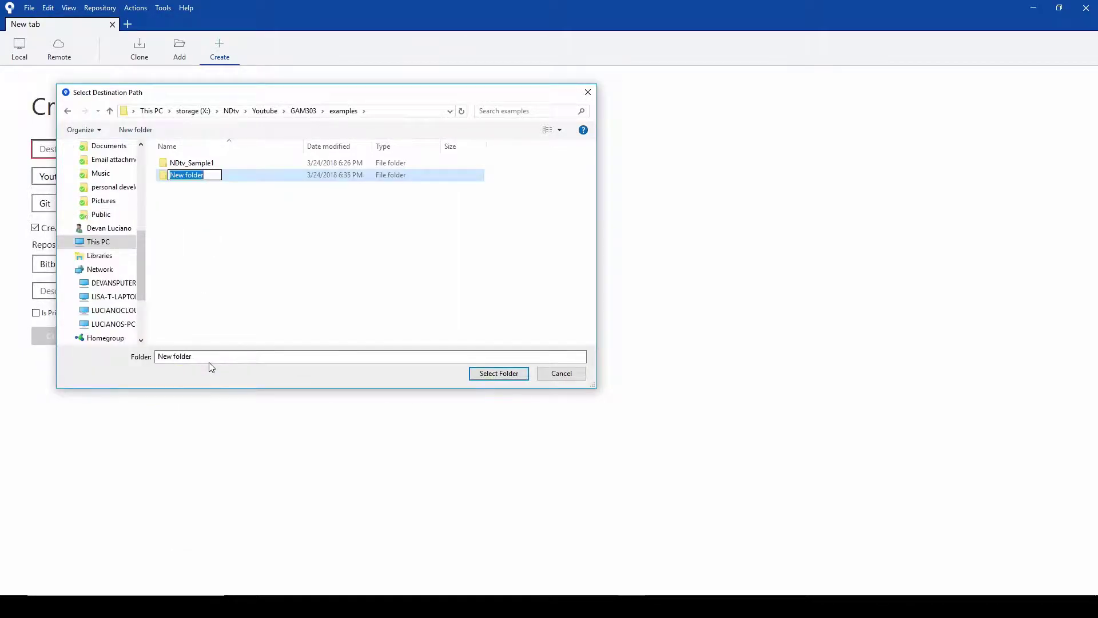
text(Bitch)
key(BackSpace)
key(BackSpace)
key(BackSpace)
text(tbucket)
key(Return)
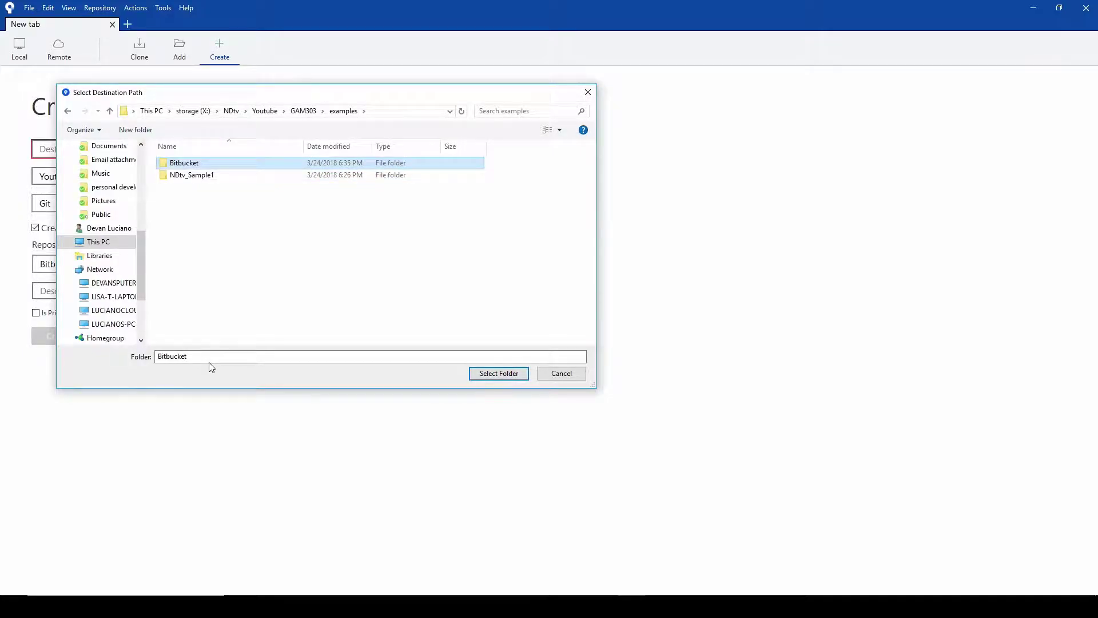
click(505, 375)
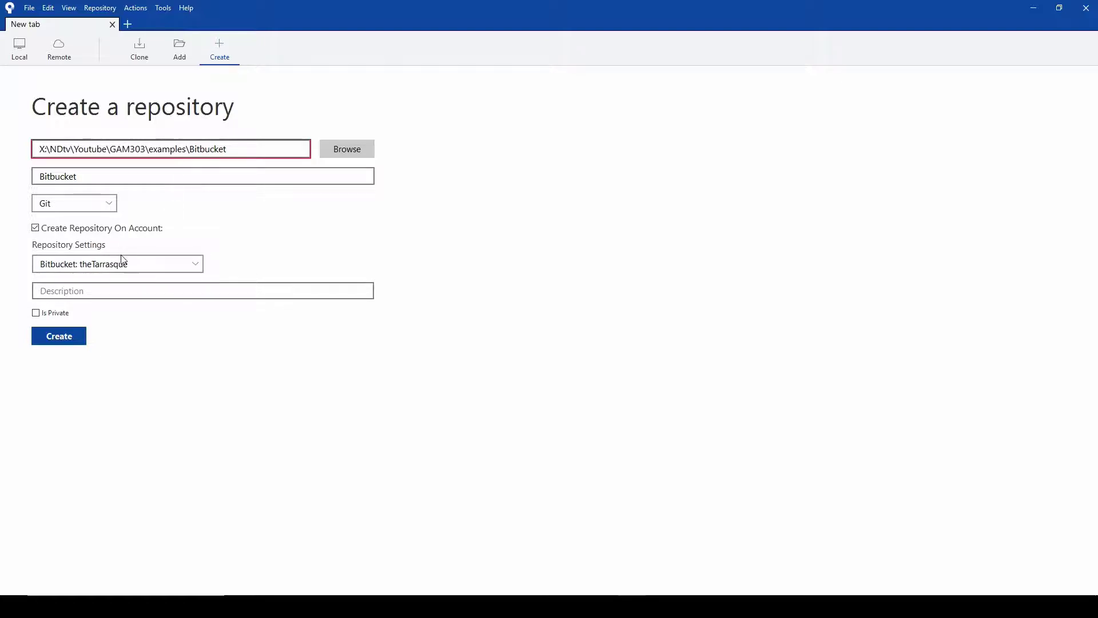
Describe the repository as "initial creation", make it private, and try to create it locally and on the Bitbucket account
click(111, 288)
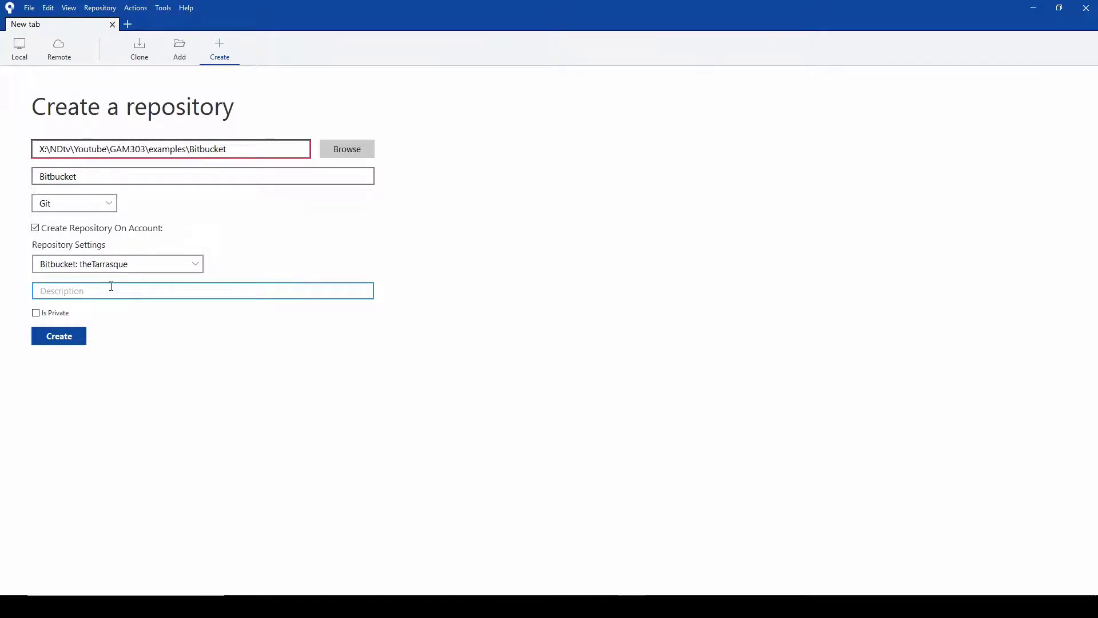
text(init)
text(ial comm)
key(BackSpace)
key(BackSpace)
text(reation)
click(38, 314)
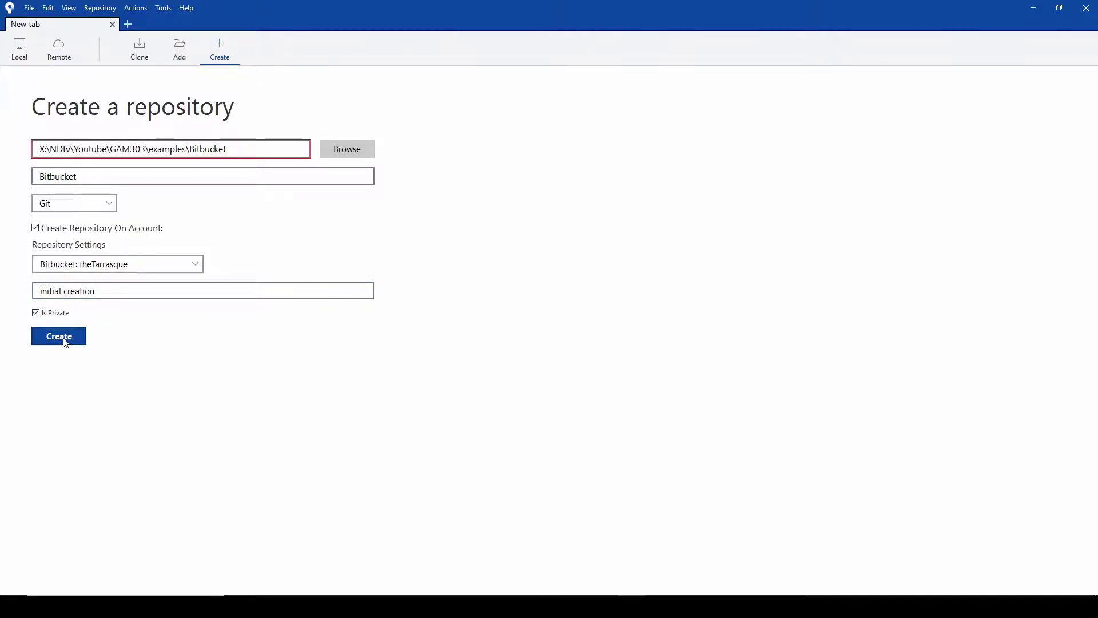
click(65, 339)
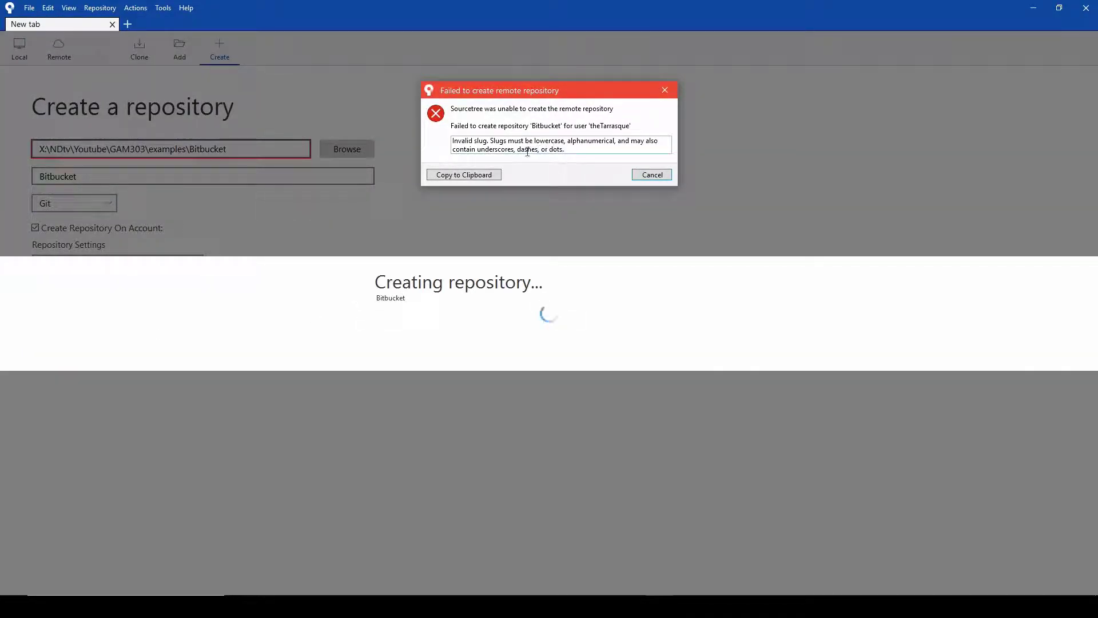
Dismiss the error, change the repository name to lowercase "bitbucket", and create the repository
click(651, 174)
click(47, 178)
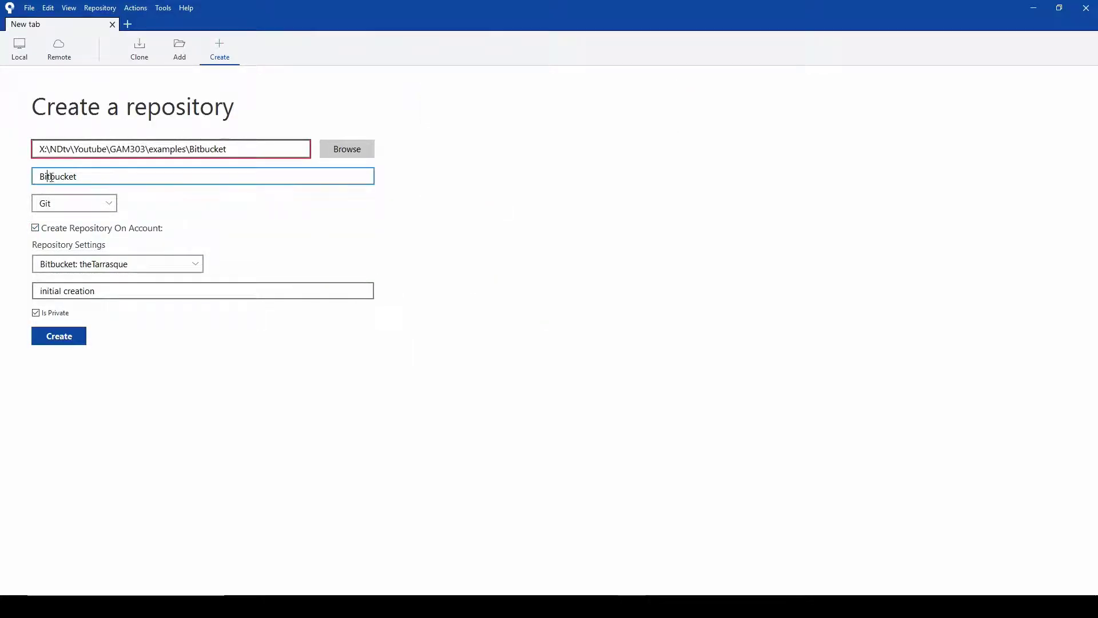
text(b)
click(73, 342)
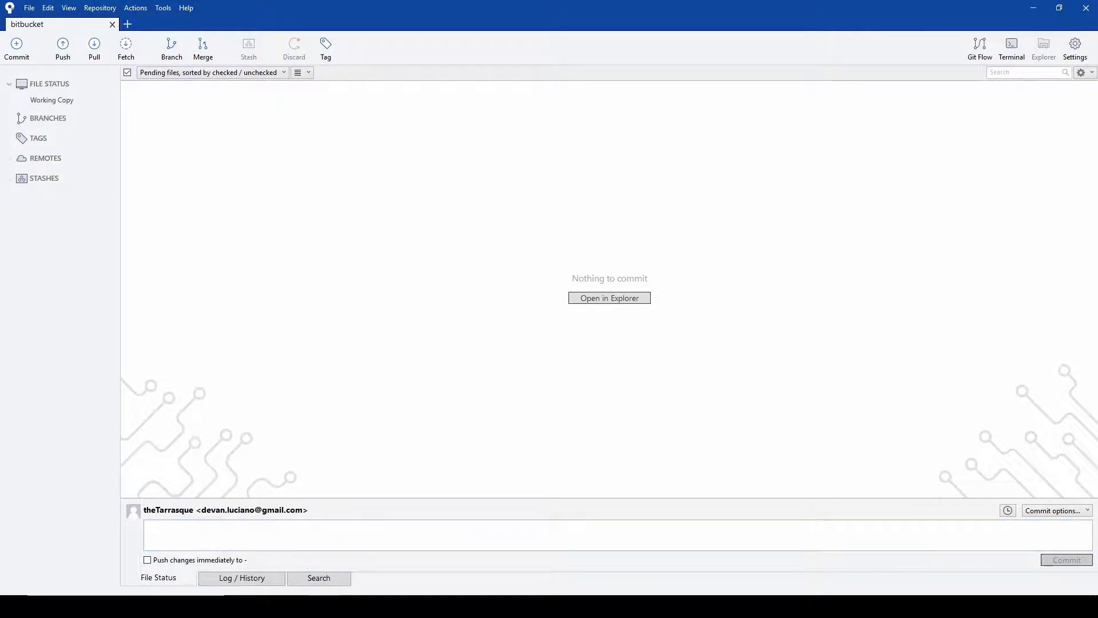
Switch to Bitbucket in the browser and open the new bitbucket repository from the work overview
key(alt+Tab)
drag(366, 231, 492, 7)
click(88, 113)
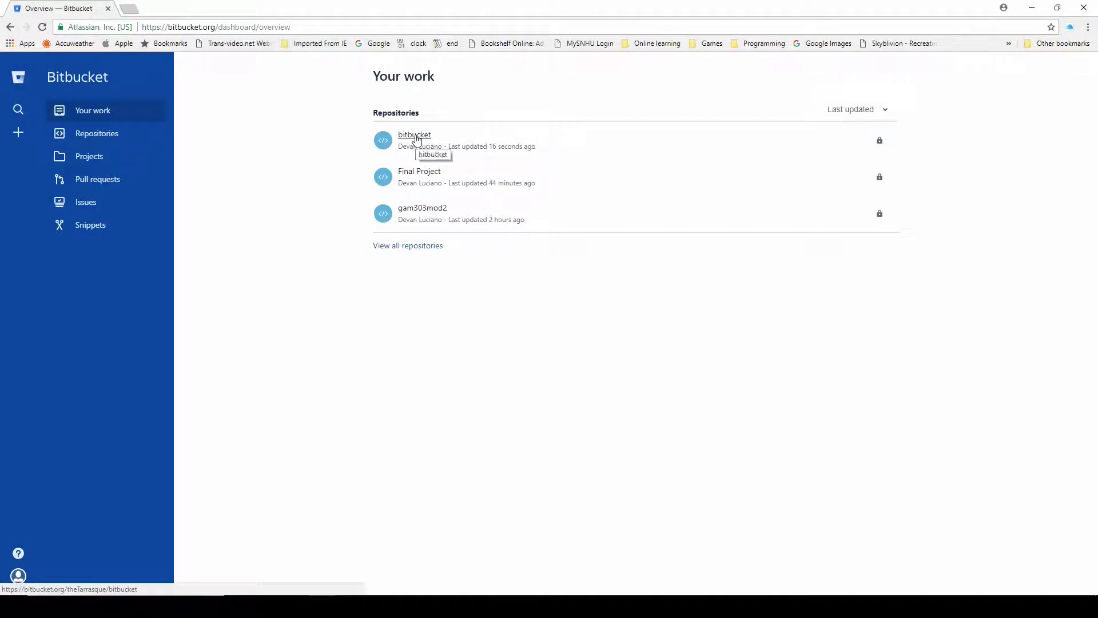
click(417, 139)
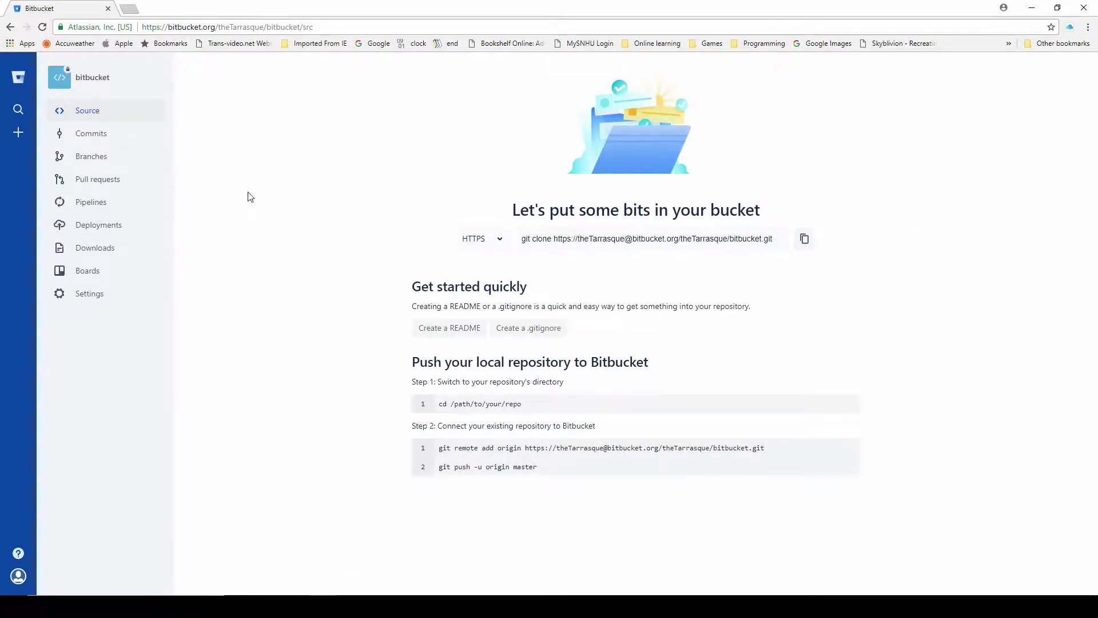
Switch to File Explorer and open the Bitbucket folder inside examples
click(1034, 8)
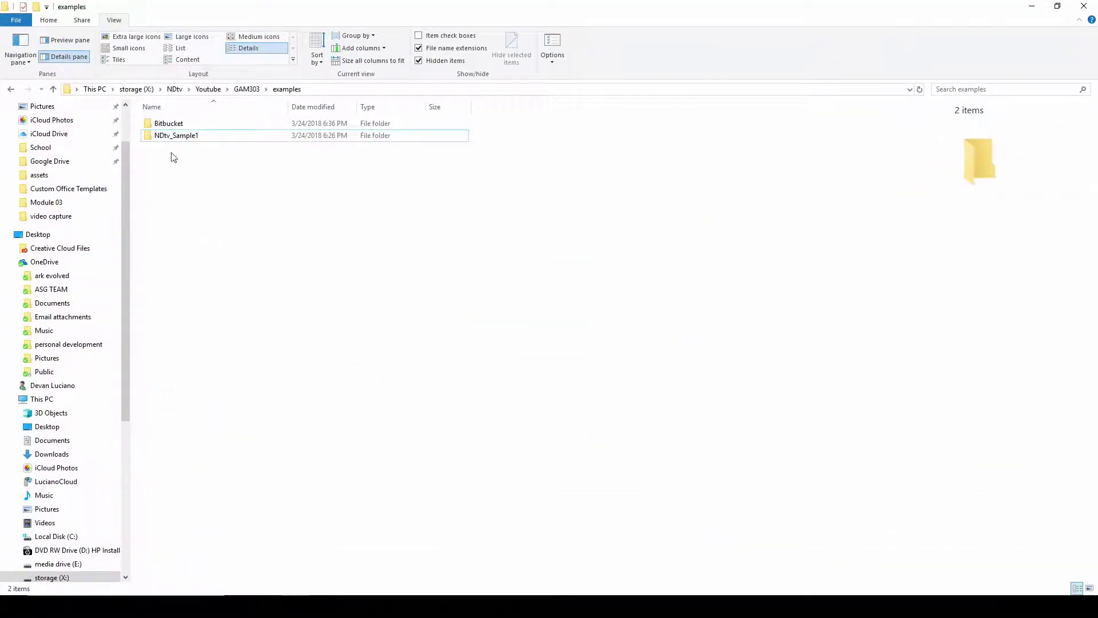
click(172, 138)
click(173, 126)
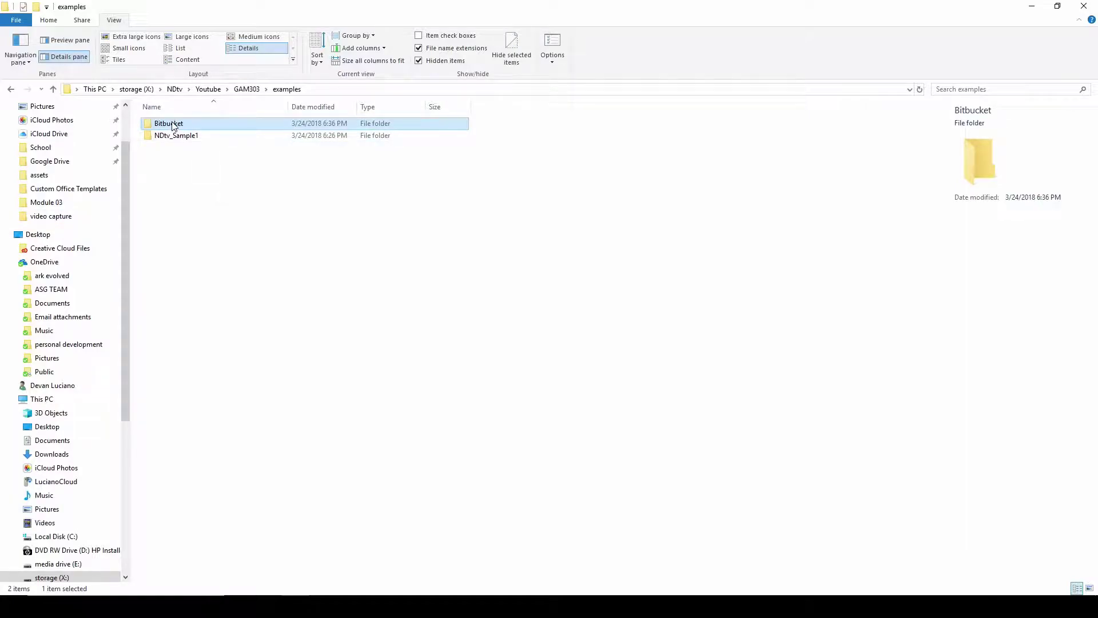
double_click(174, 125)
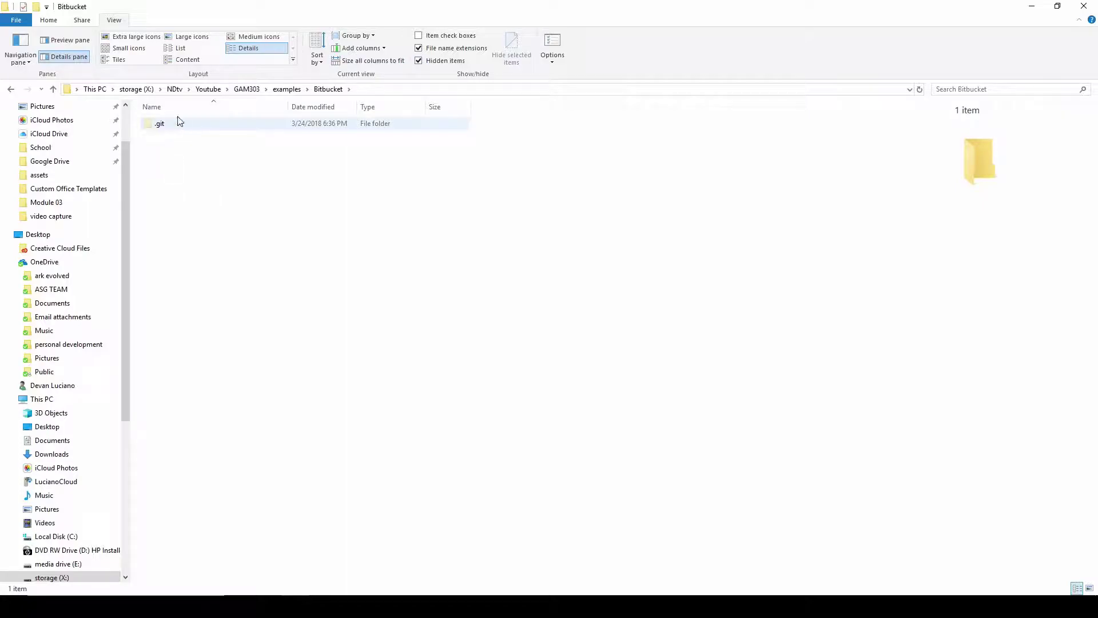
Create a text document named "sample data.txt" in the Bitbucket folder
right_click(186, 204)
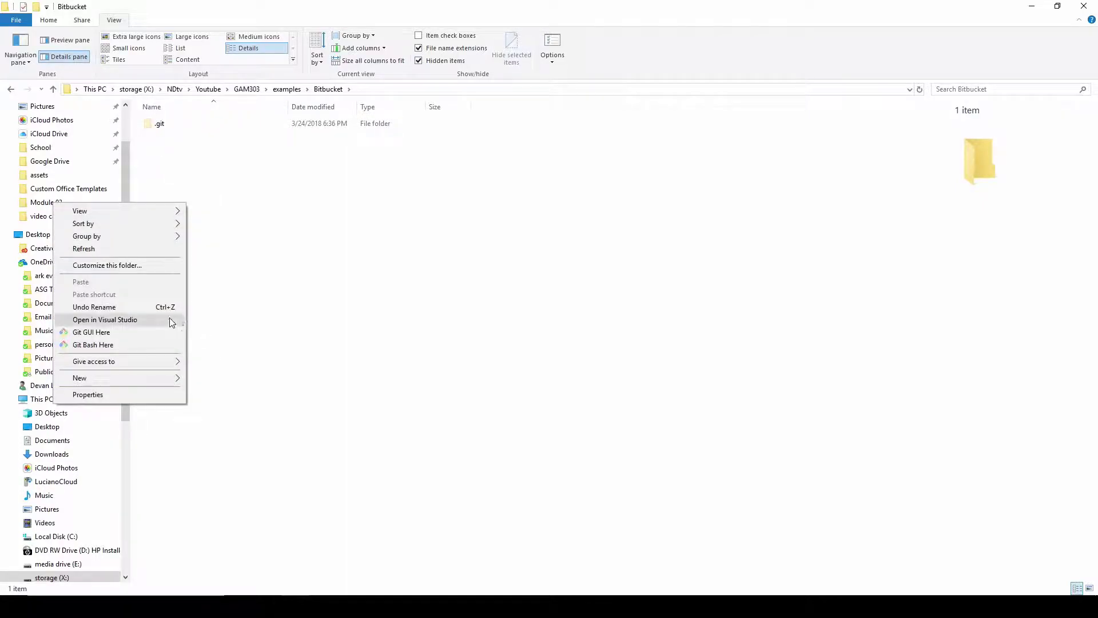
mouse_move(137, 380)
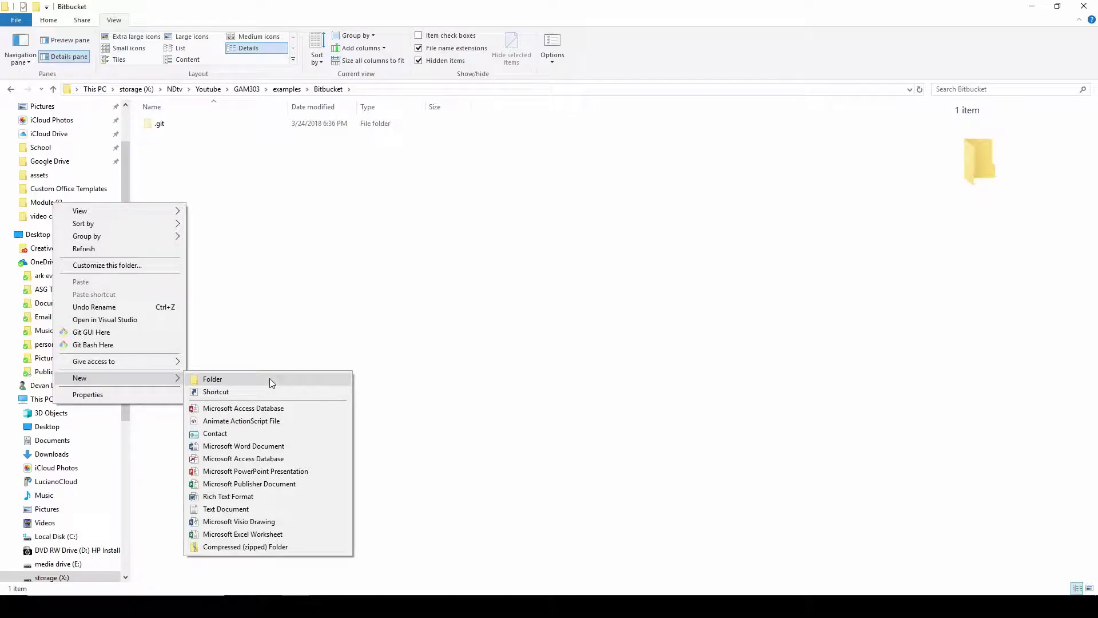
click(228, 509)
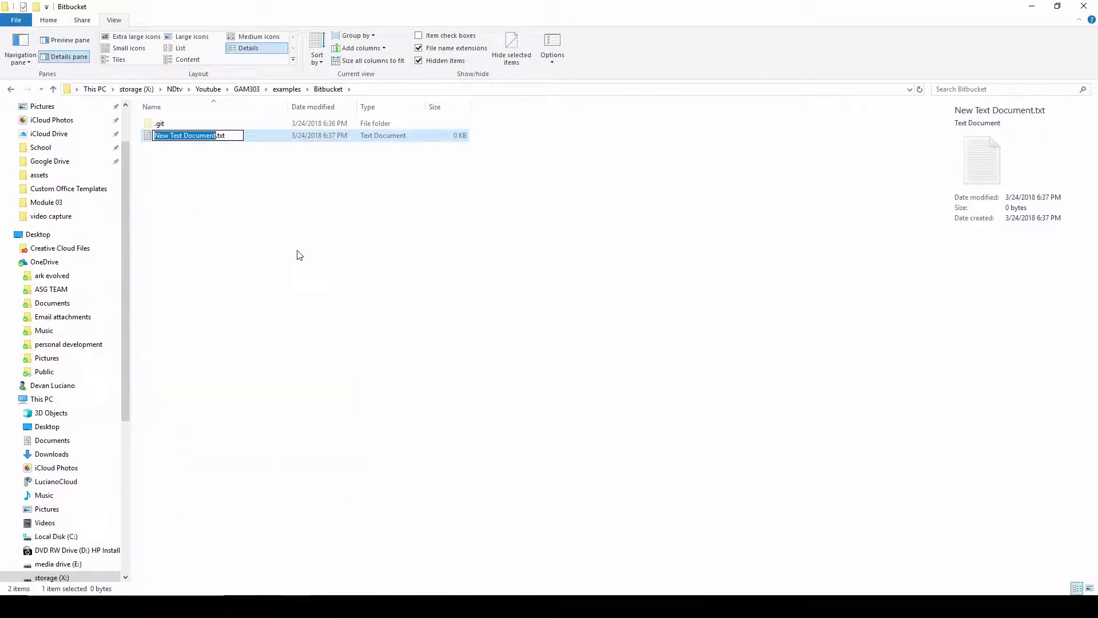
text(same)
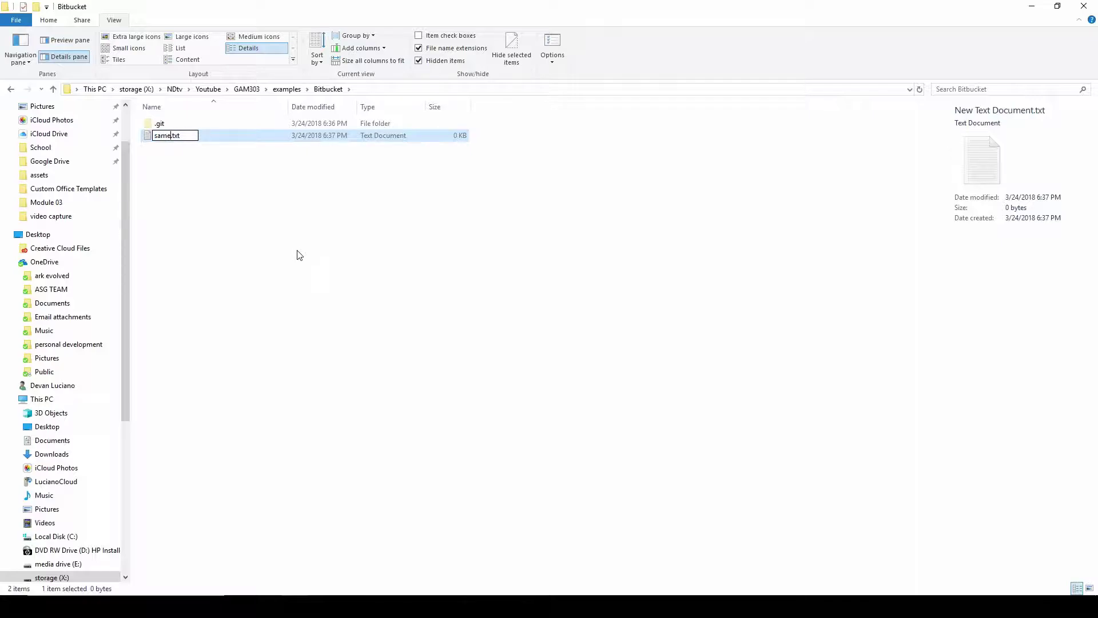
key(BackSpace)
text(ple data)
key(Return)
Write a hello world line in sample data.txt, then close the file and save the changes
key(Return)
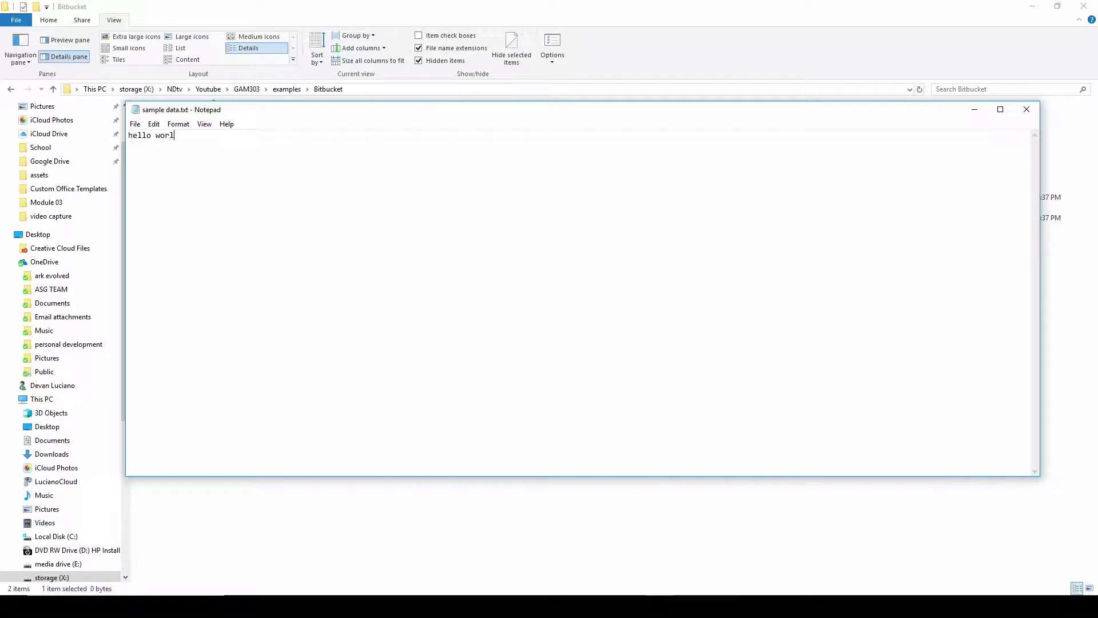
click(1028, 109)
click(528, 318)
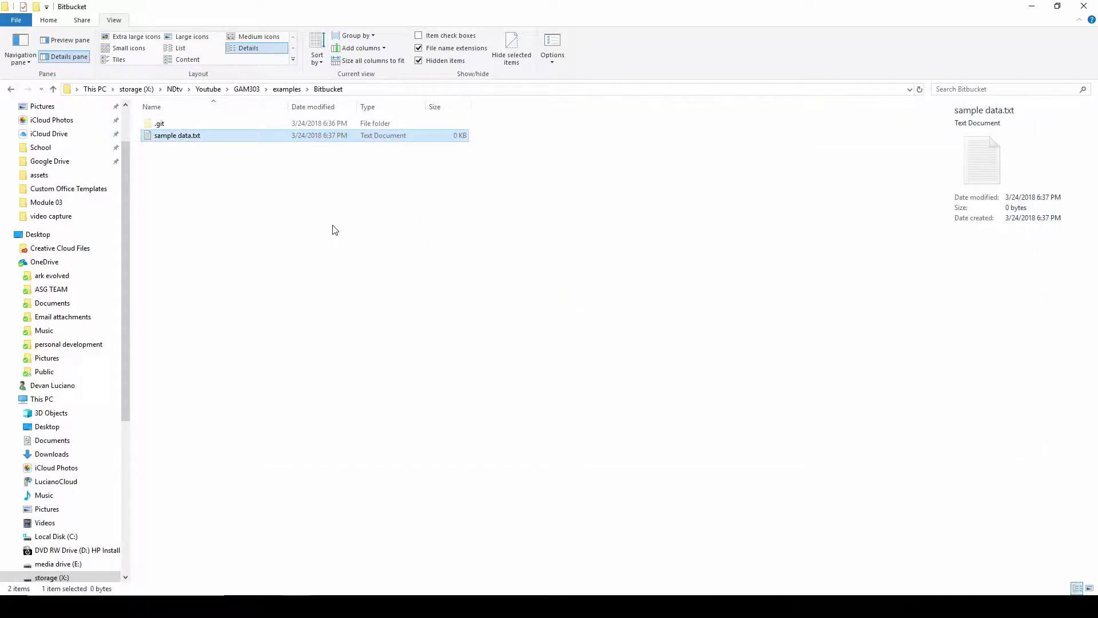
click(311, 235)
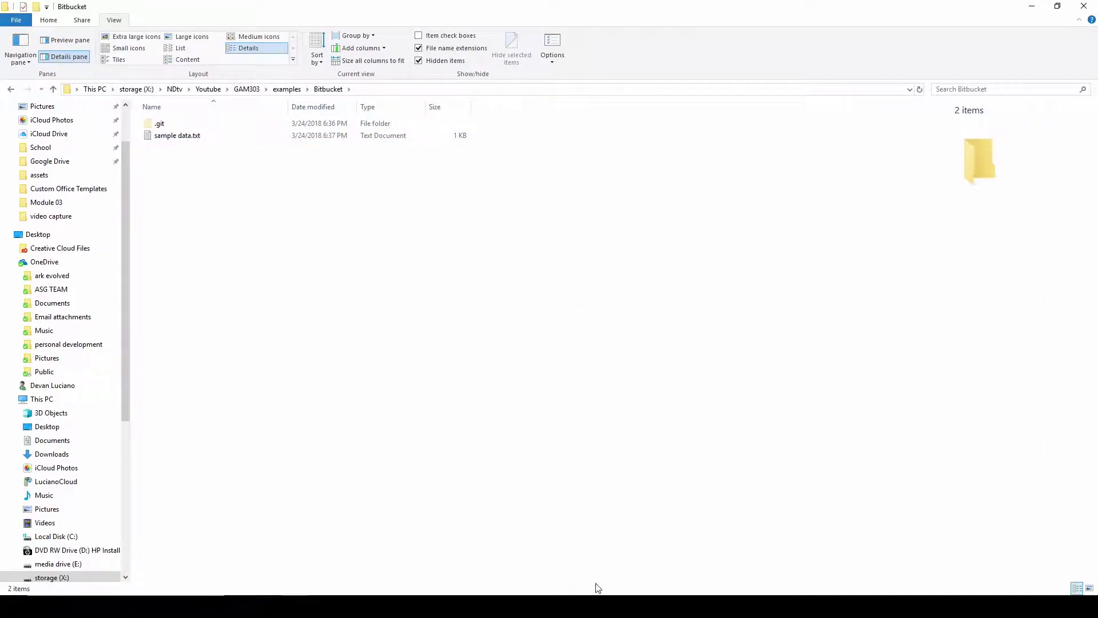
In Sourcetree, stage sample data.txt and commit it with the message "init commit", pushing the changes immediately
click(458, 606)
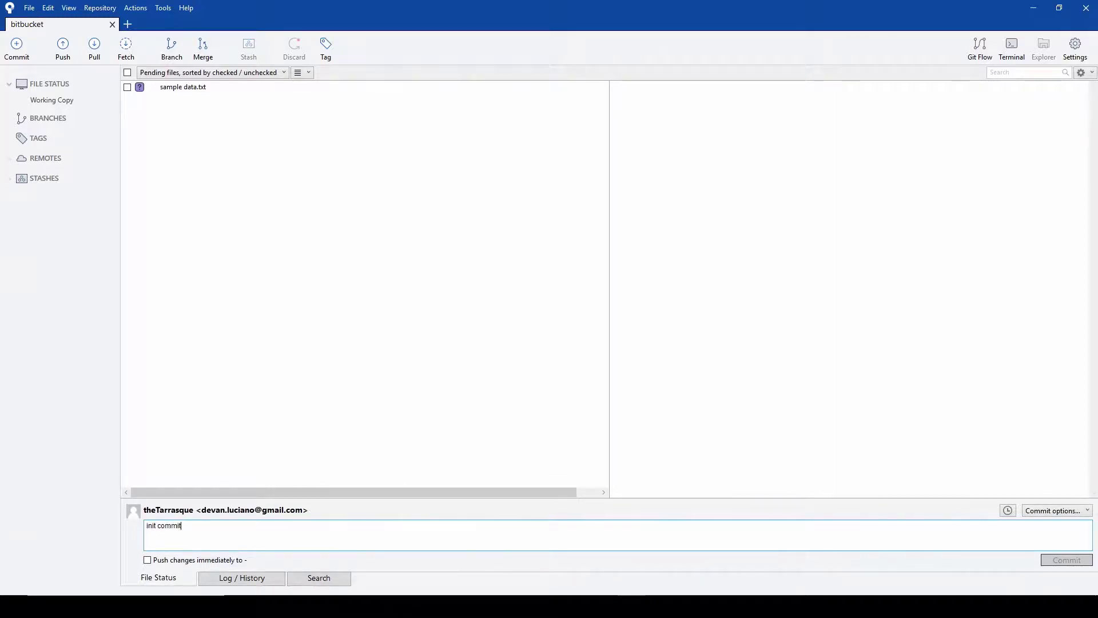
click(147, 559)
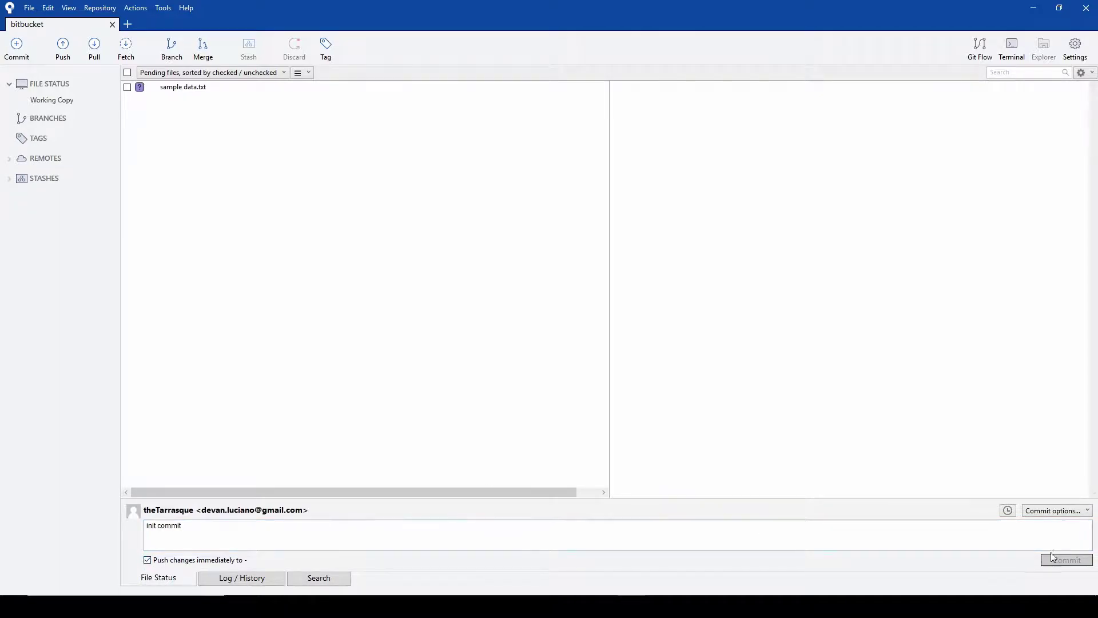
click(1055, 512)
click(1055, 512)
click(127, 87)
click(203, 538)
click(1060, 560)
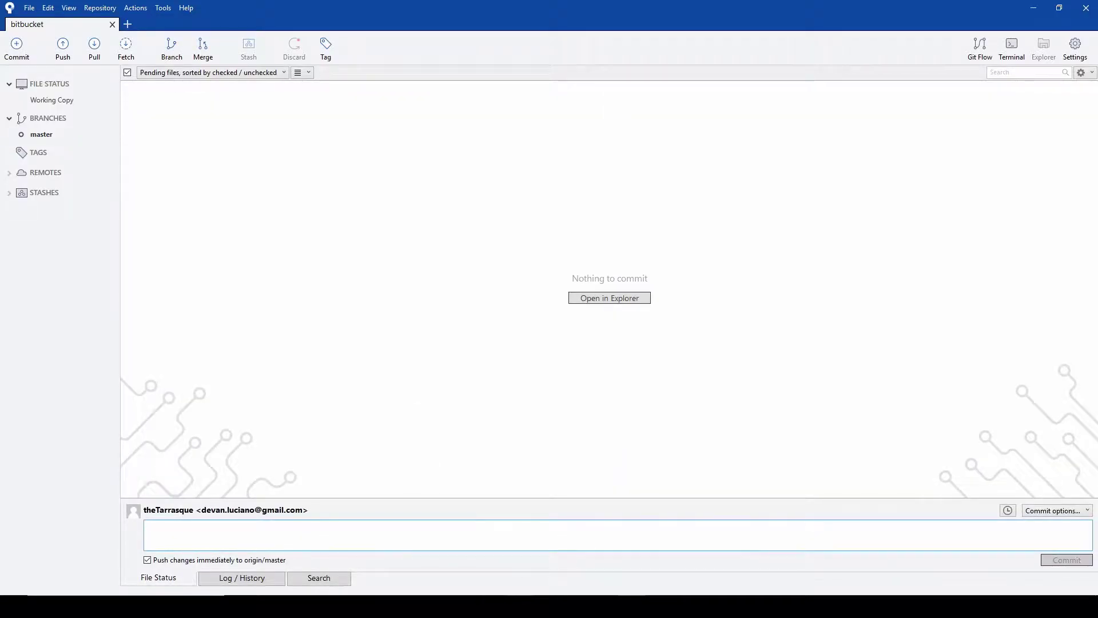
Switch to Bitbucket in the browser, reopen the bitbucket repository from the dashboard and view the pushed sample data.txt
mouse_move(338, 582)
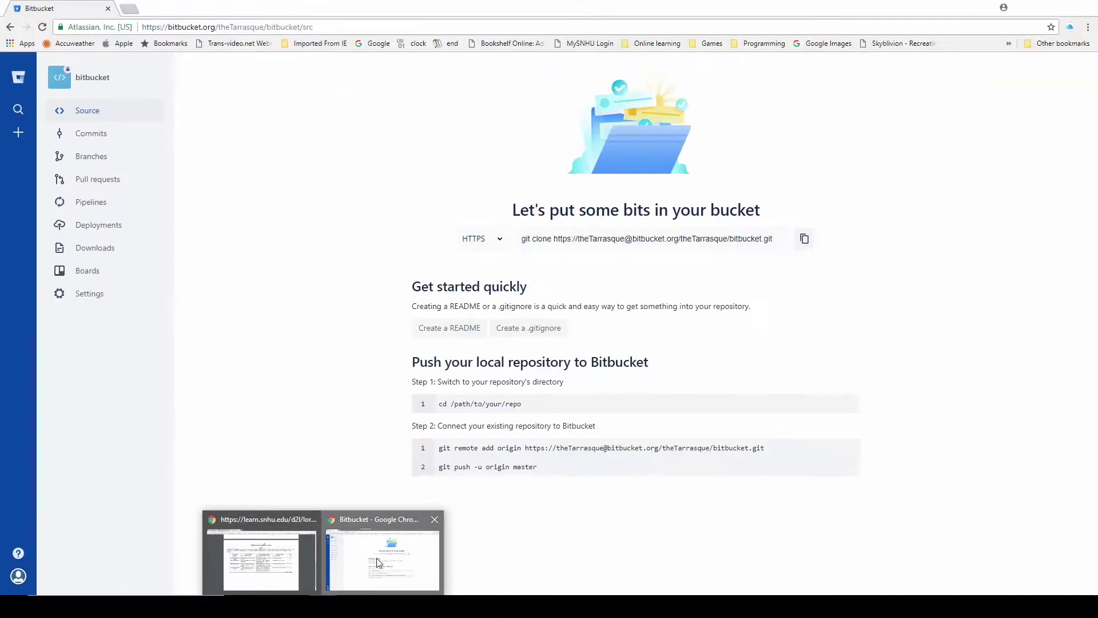
click(381, 558)
click(80, 113)
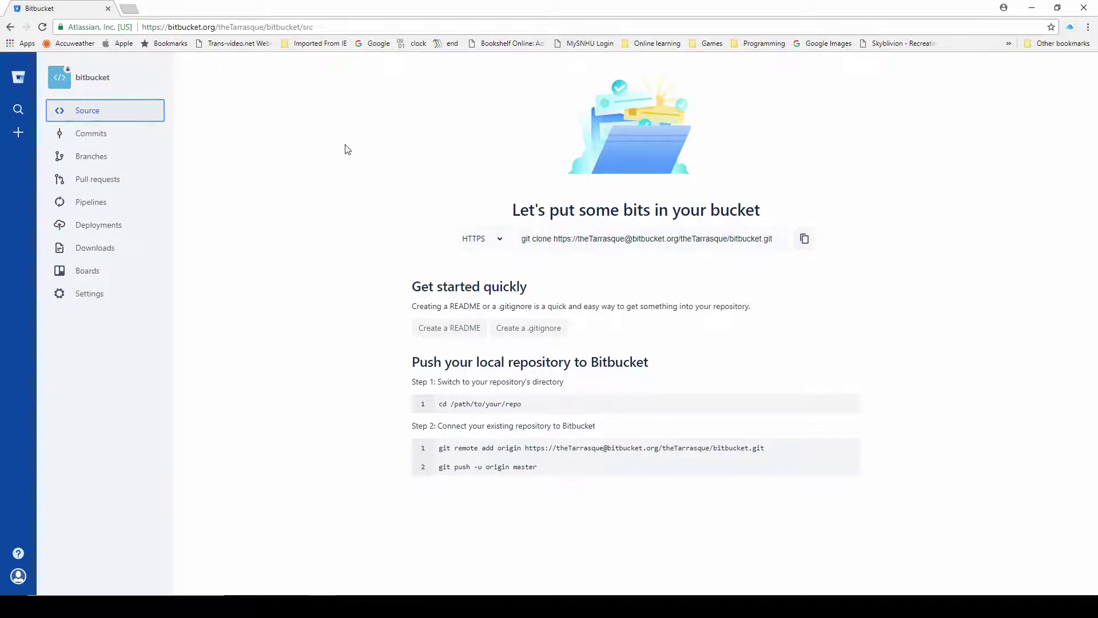
click(20, 81)
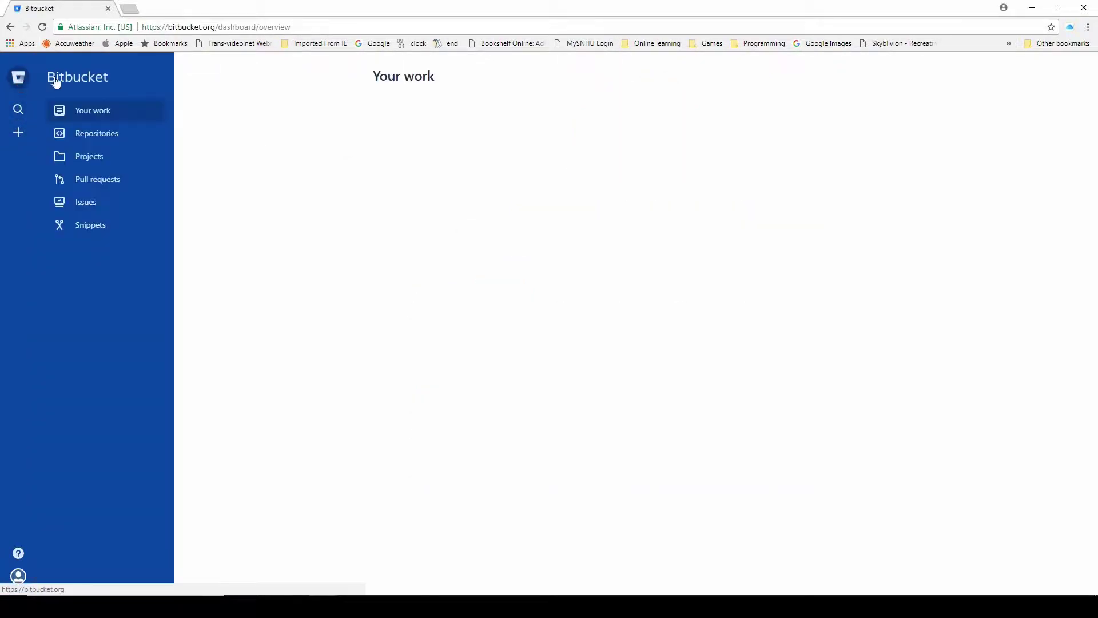
click(409, 135)
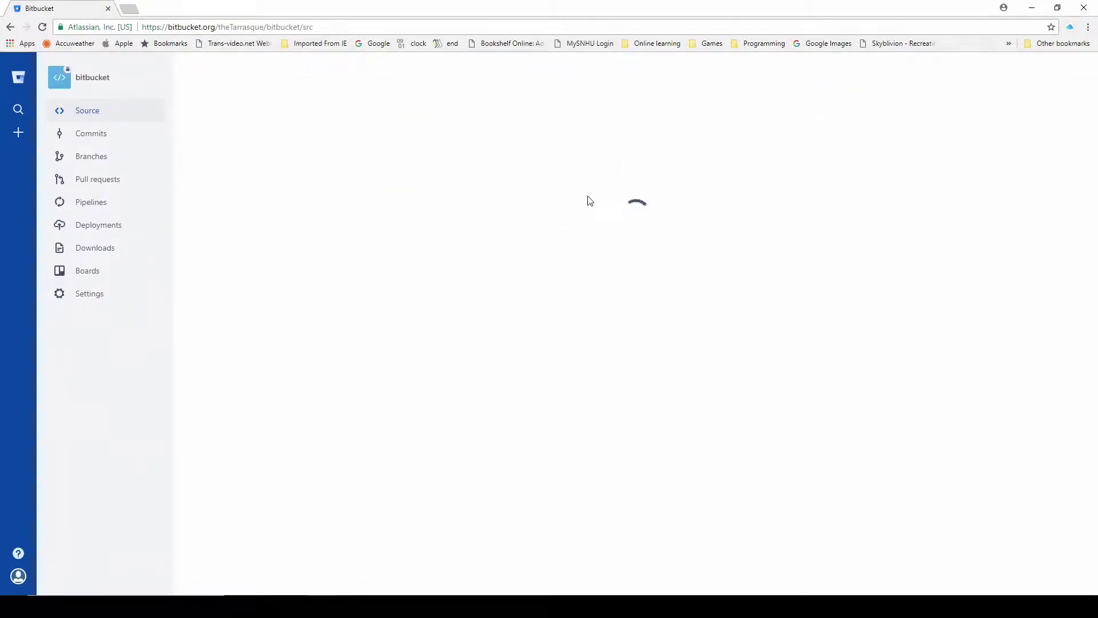
click(241, 222)
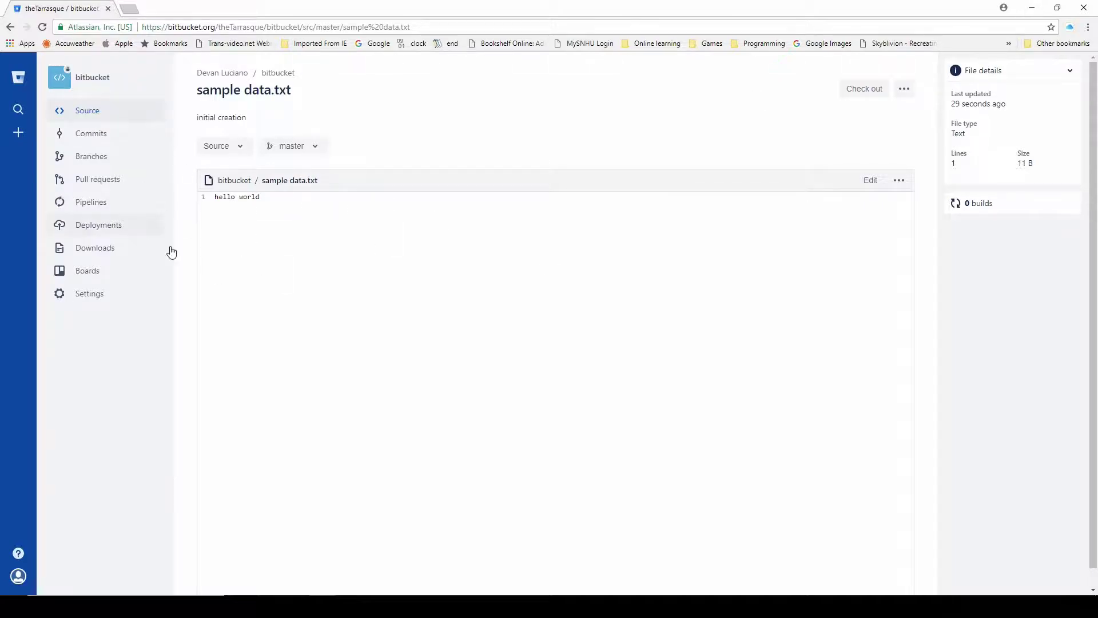
click(1032, 9)
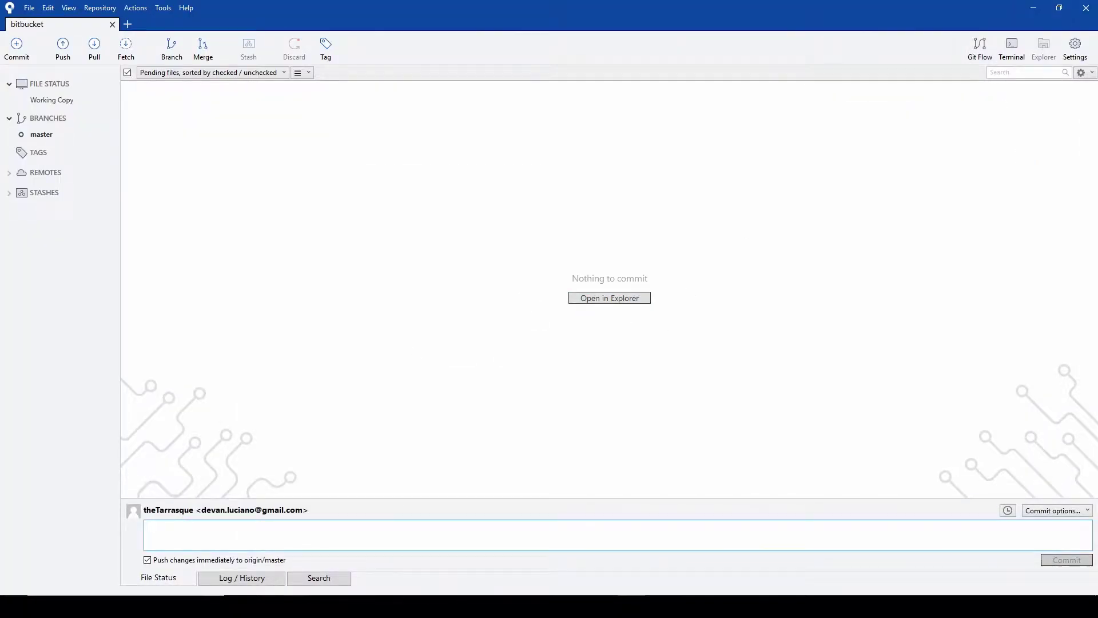
Open the repository folder in File Explorer, go up to examples and look inside the NDtv_Sample1 project folder
click(609, 298)
click(287, 89)
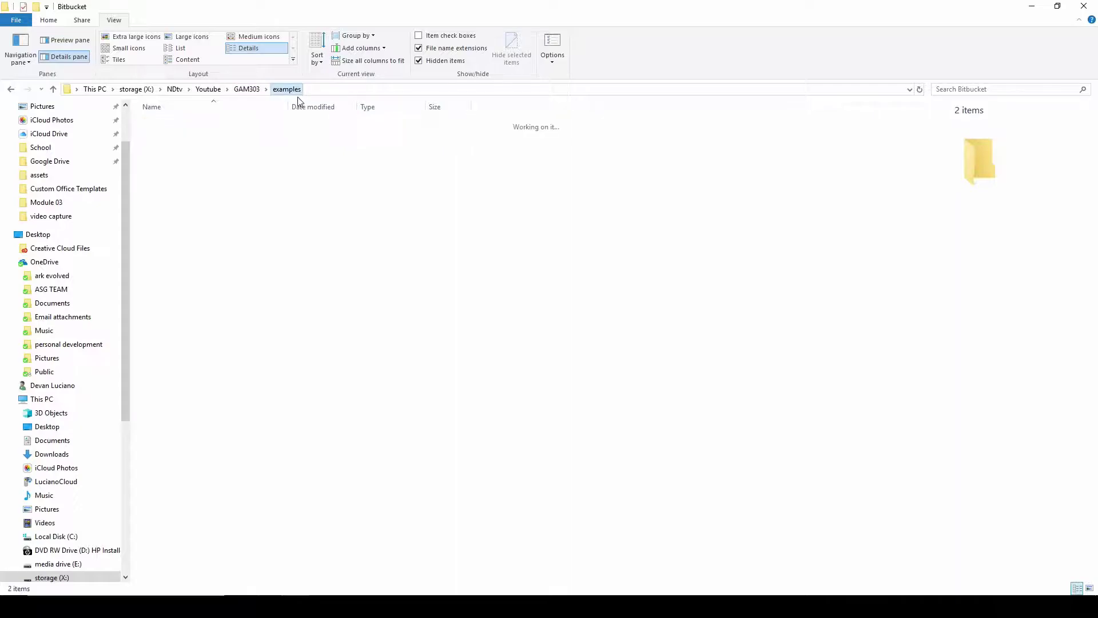
click(173, 136)
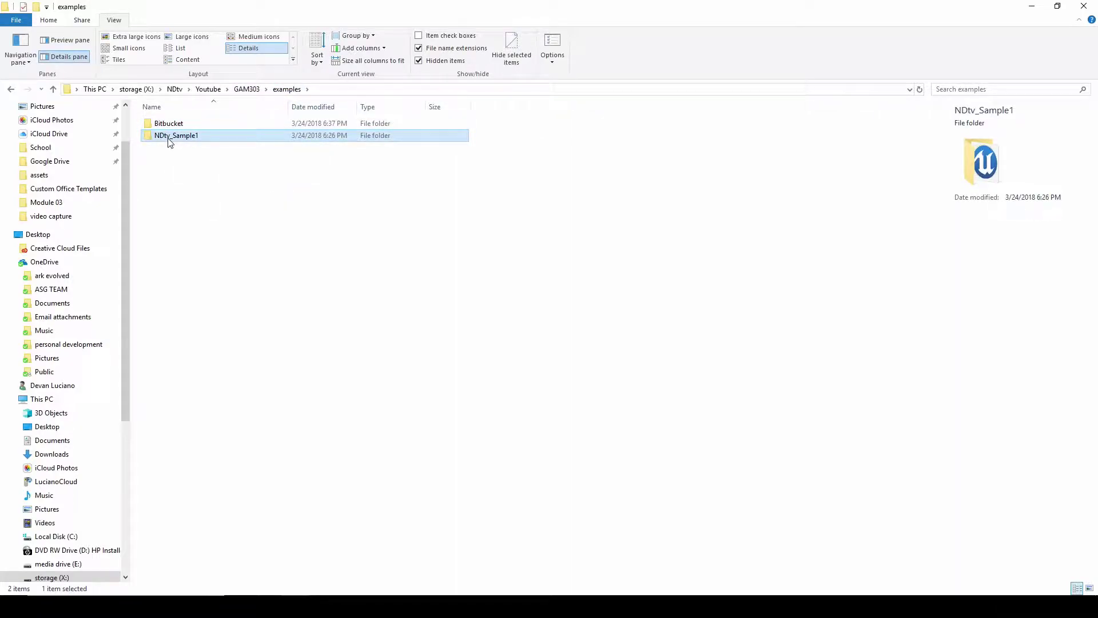
double_click(173, 136)
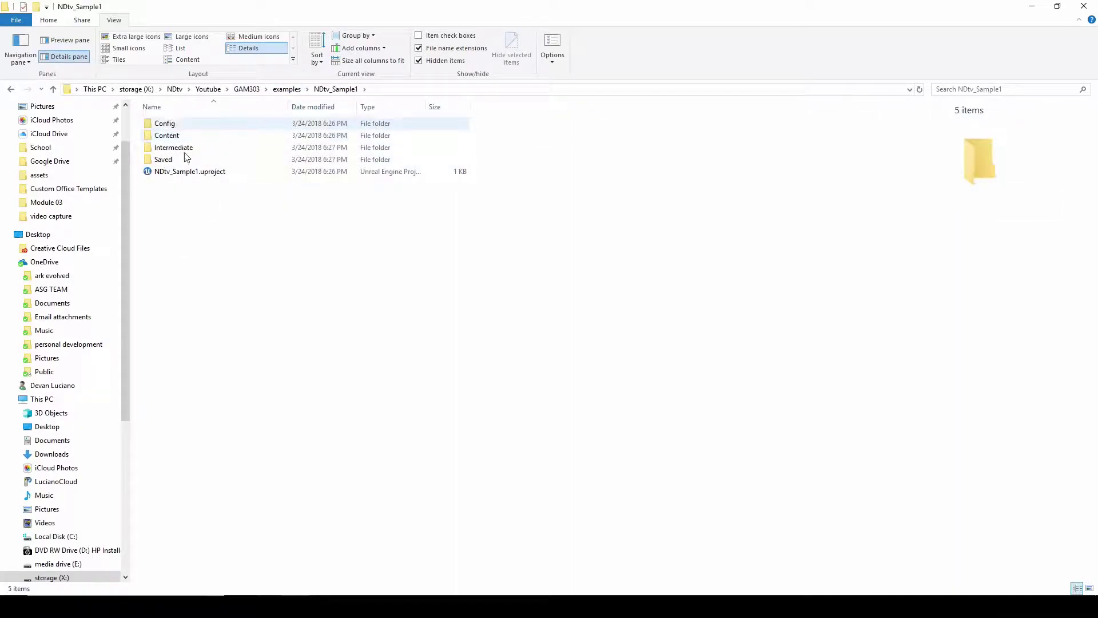
click(287, 90)
Move the NDtv_Sample1 folder into the Bitbucket folder and open Bitbucket to check its contents
drag(169, 139, 165, 123)
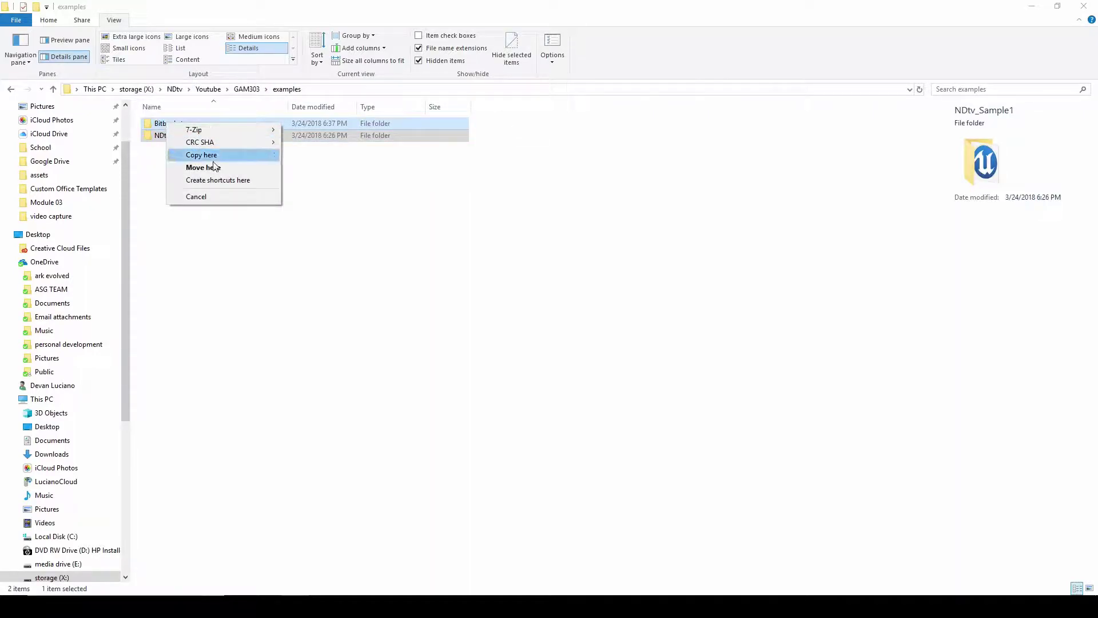
click(219, 167)
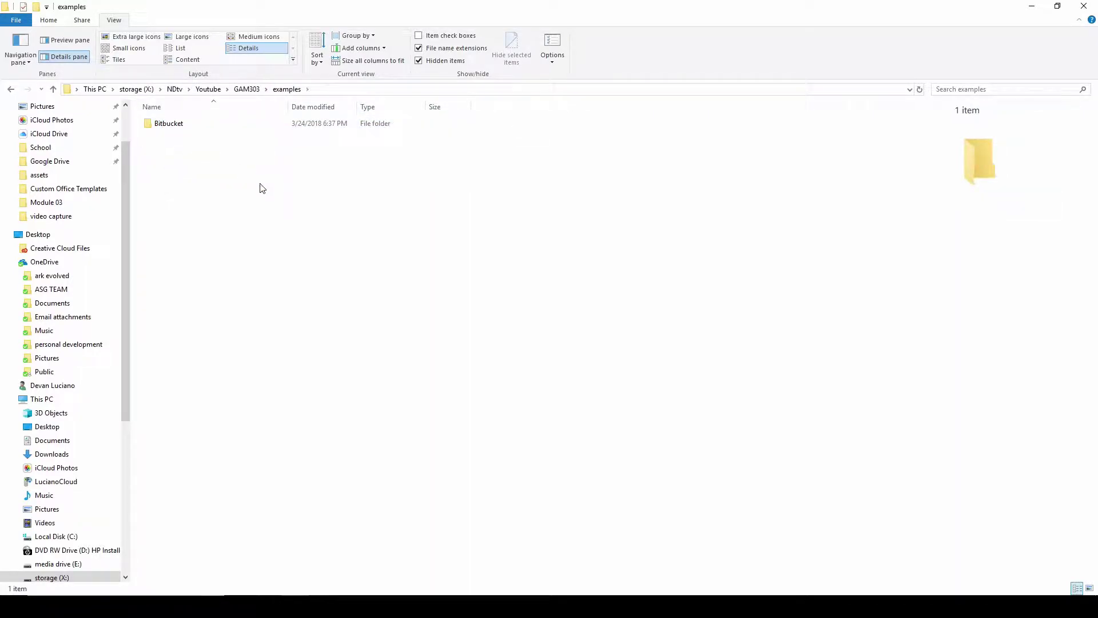
double_click(179, 125)
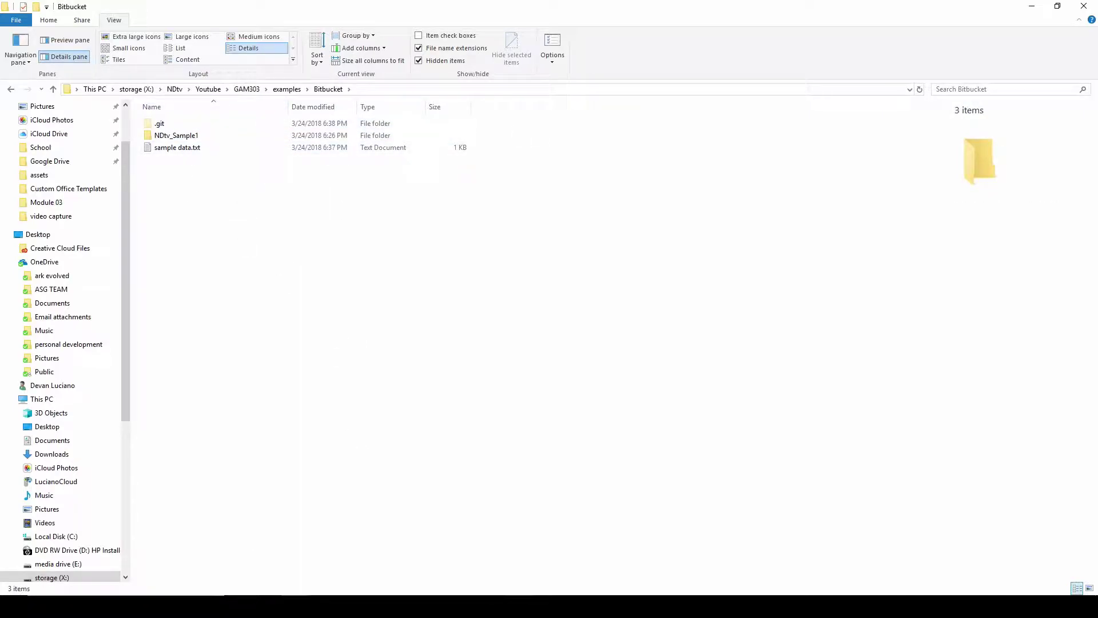
In Sourcetree, stage the NDtv_Sample1 folder, then exclude its Config, Intermediate and Saved subfolders
key(alt+Tab)
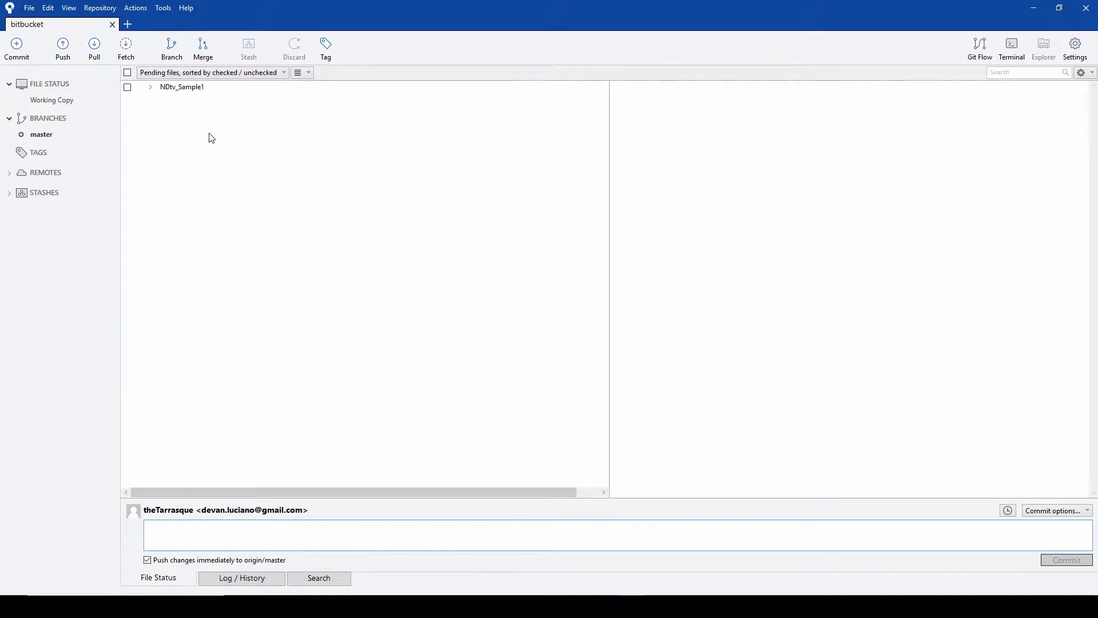
click(128, 88)
click(150, 87)
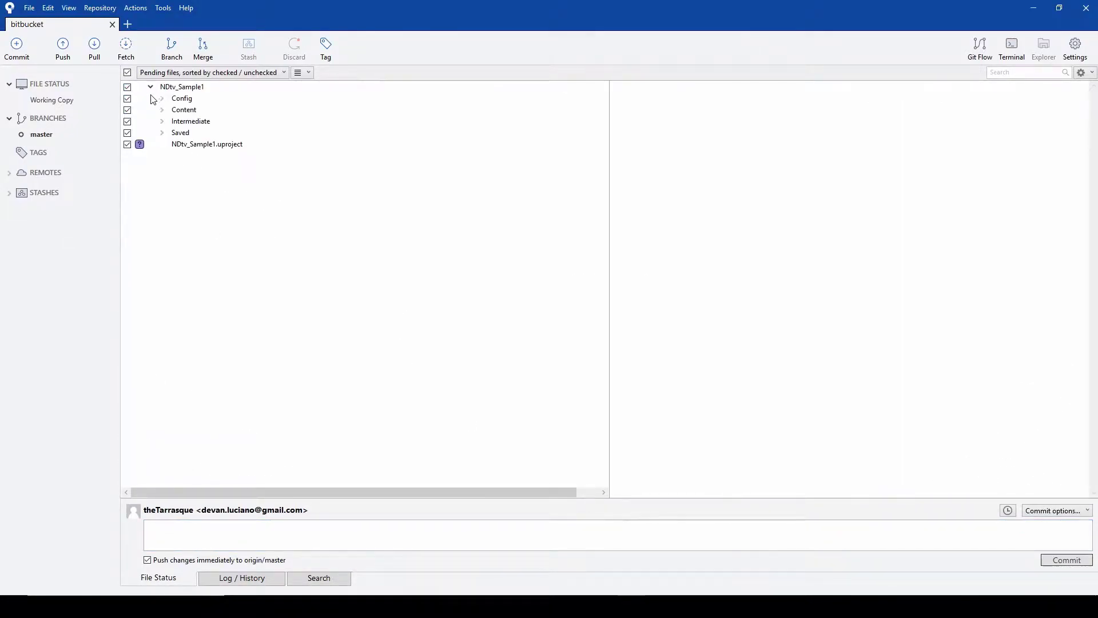
click(128, 98)
click(126, 122)
click(128, 133)
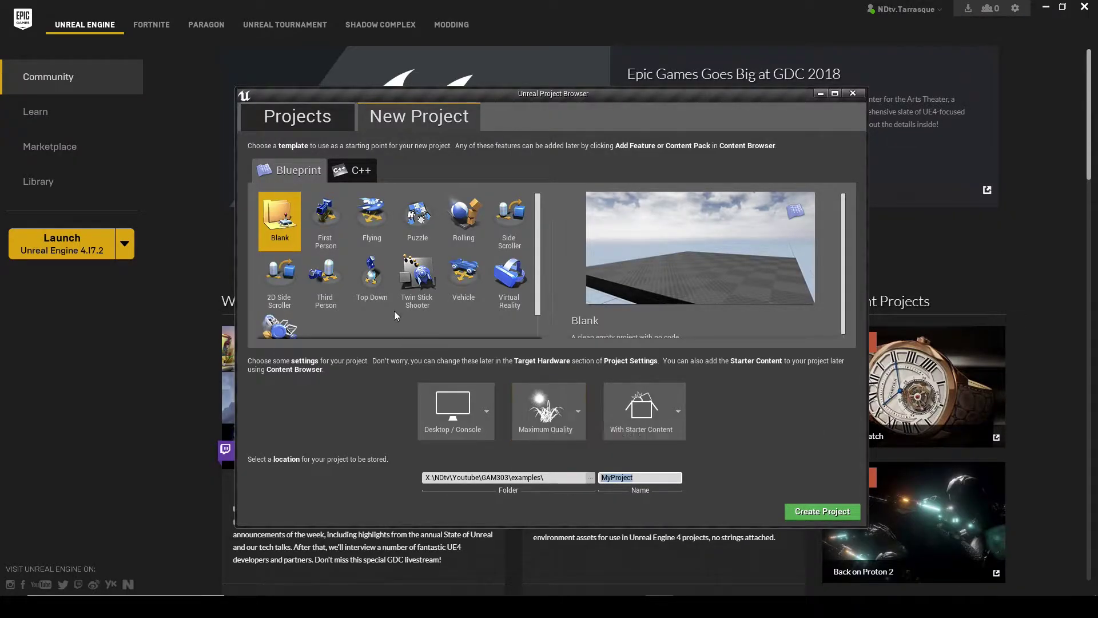
In the Unreal Project Browser, create a Third Person Blueprint project named NDtv_Sample2 in the examples folder
click(325, 280)
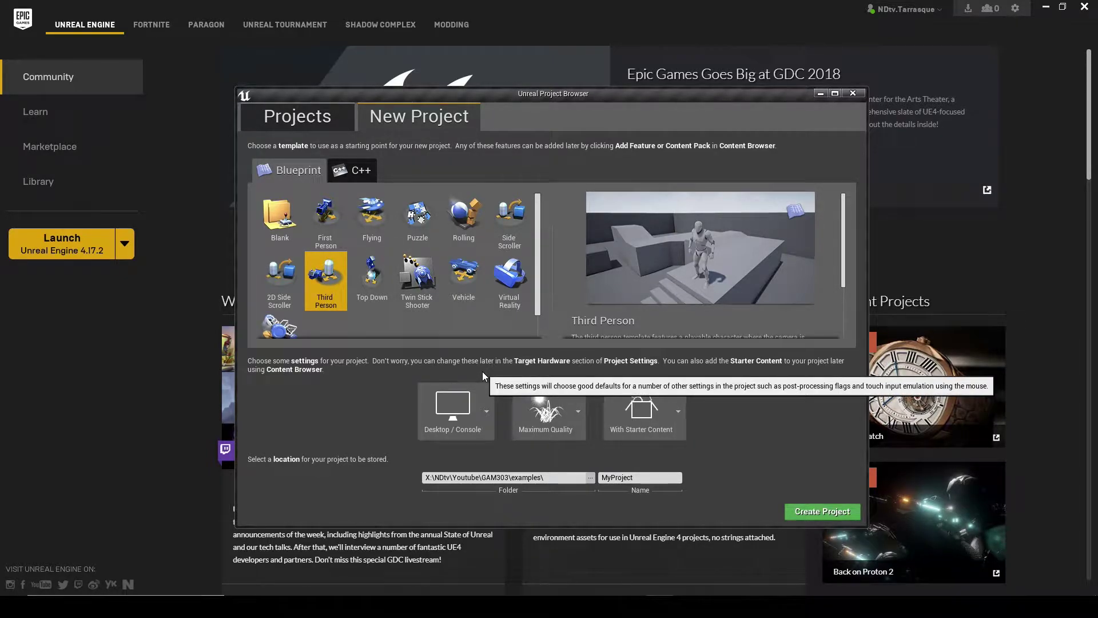
click(634, 477)
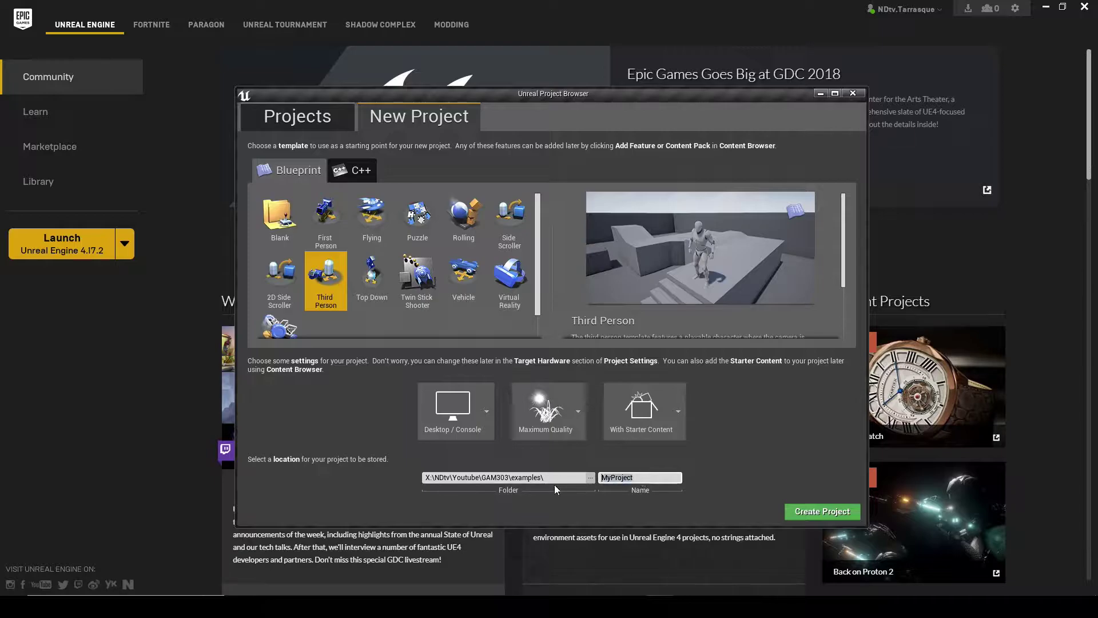
text(NDtv_Sample22)
key(BackSpace)
click(824, 509)
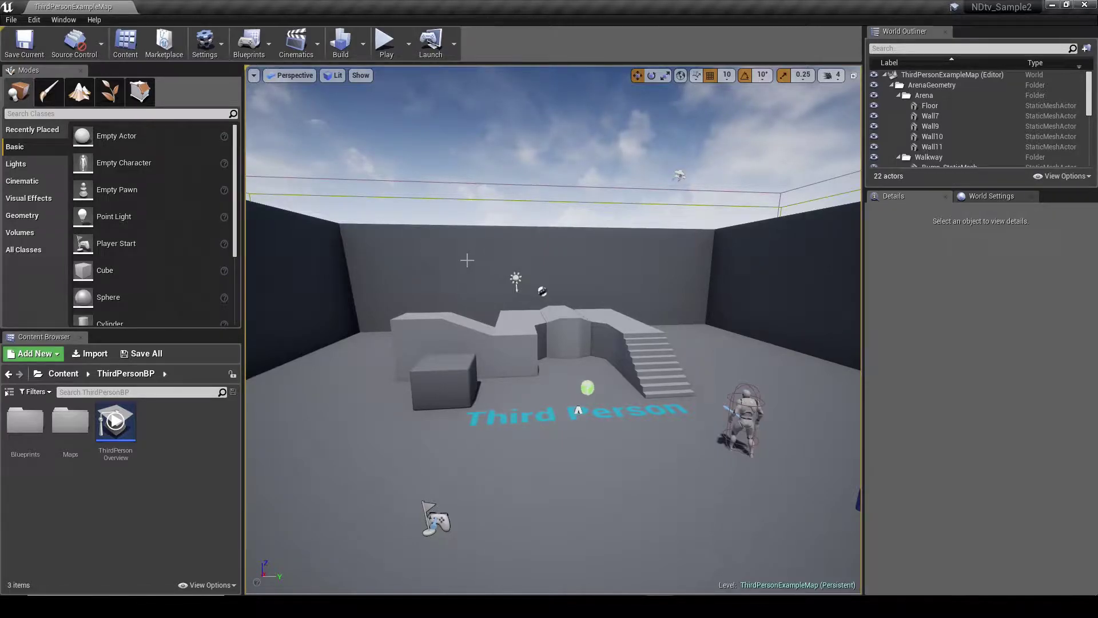
Connect the project to source control with Git (beta version) and initialize it with a .gitignore and an initial commit
click(102, 46)
click(99, 77)
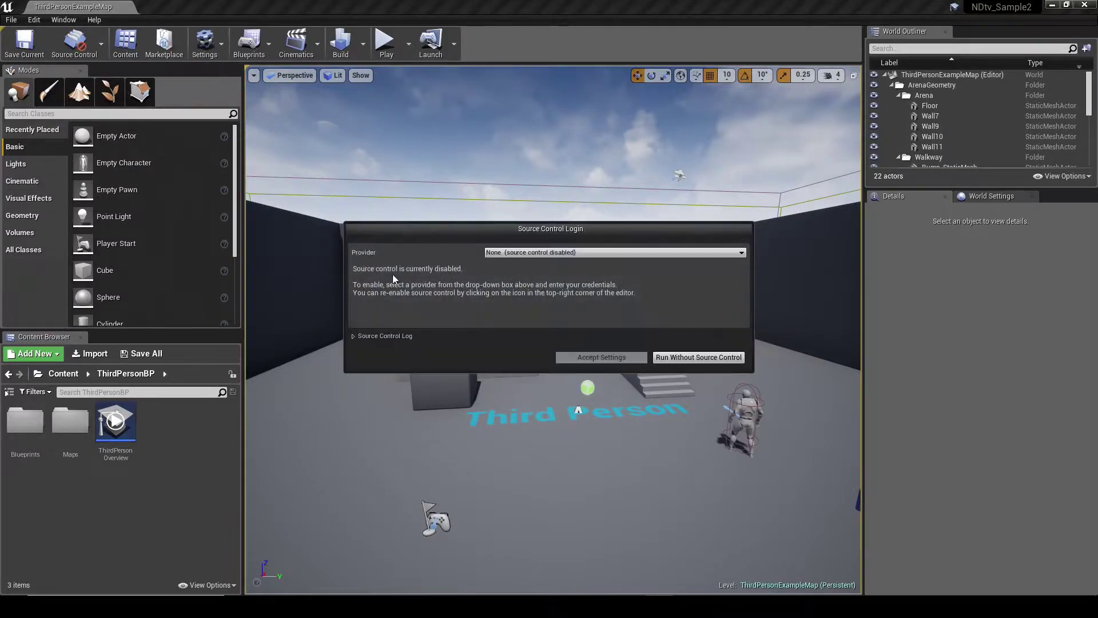
click(548, 254)
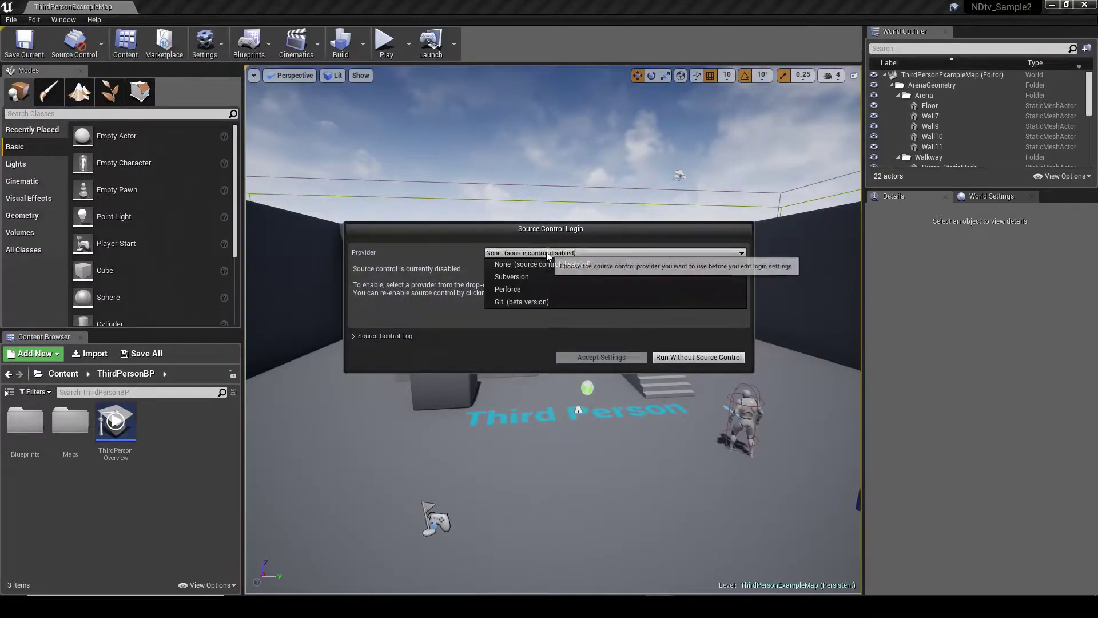
click(532, 300)
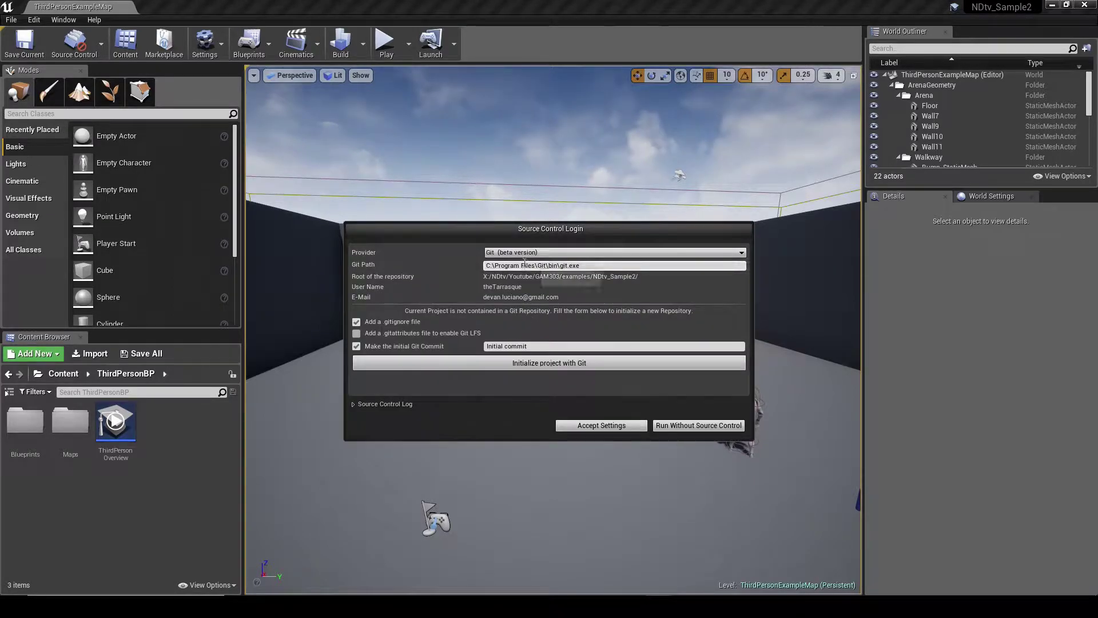
click(571, 365)
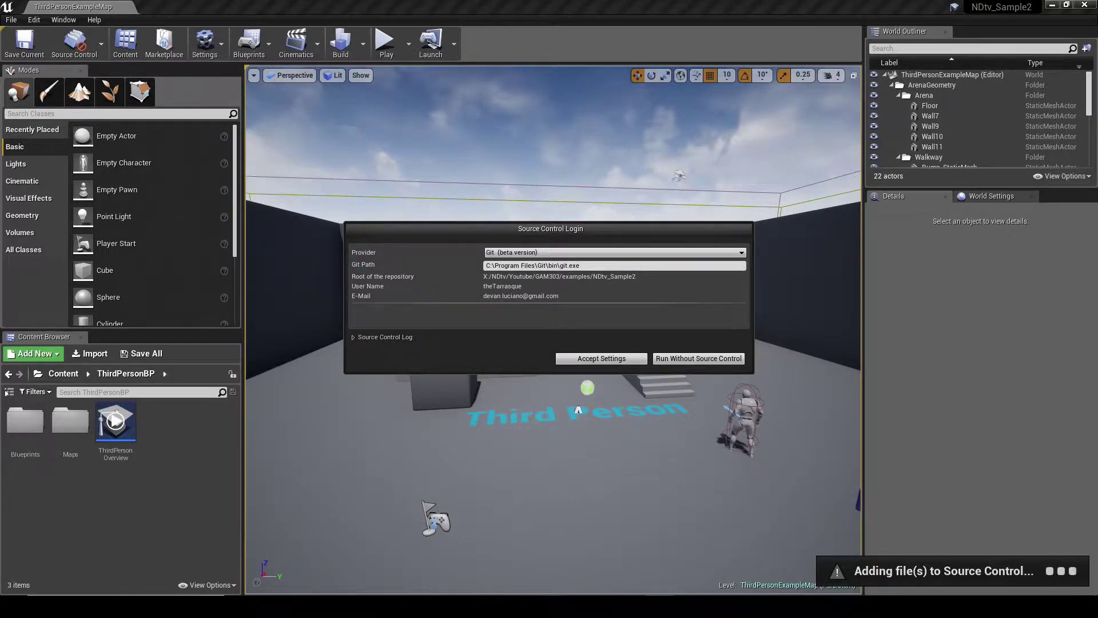
In Bitbucket, create a private Git repository named NDtv_sample2 without a README and review its commands for connecting an existing repository
mouse_move(331, 607)
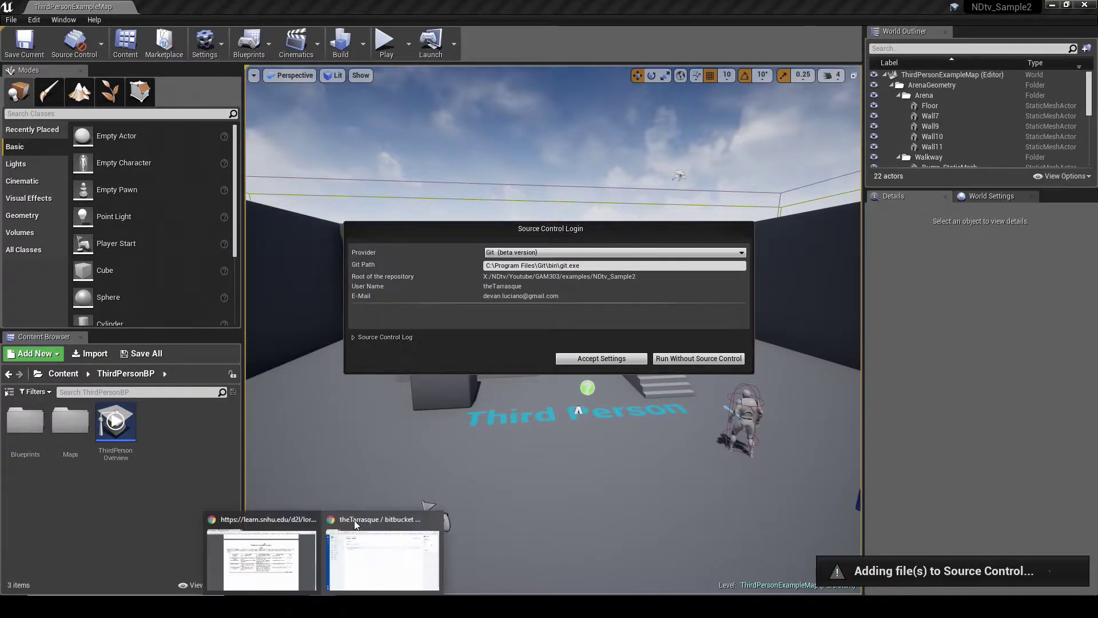
click(372, 557)
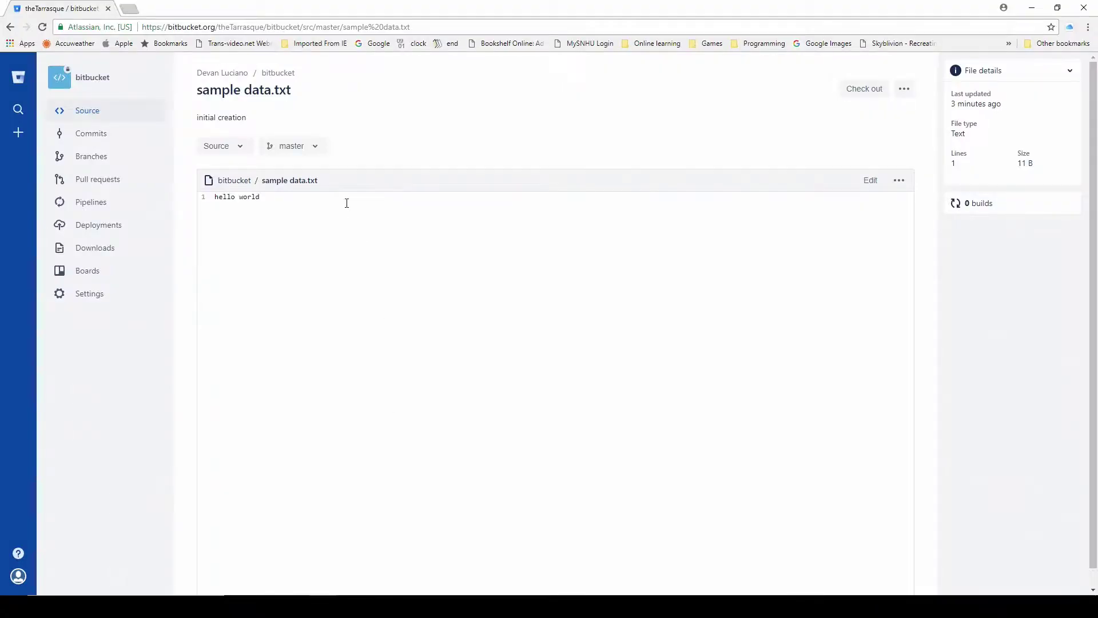
click(18, 77)
click(17, 132)
click(108, 141)
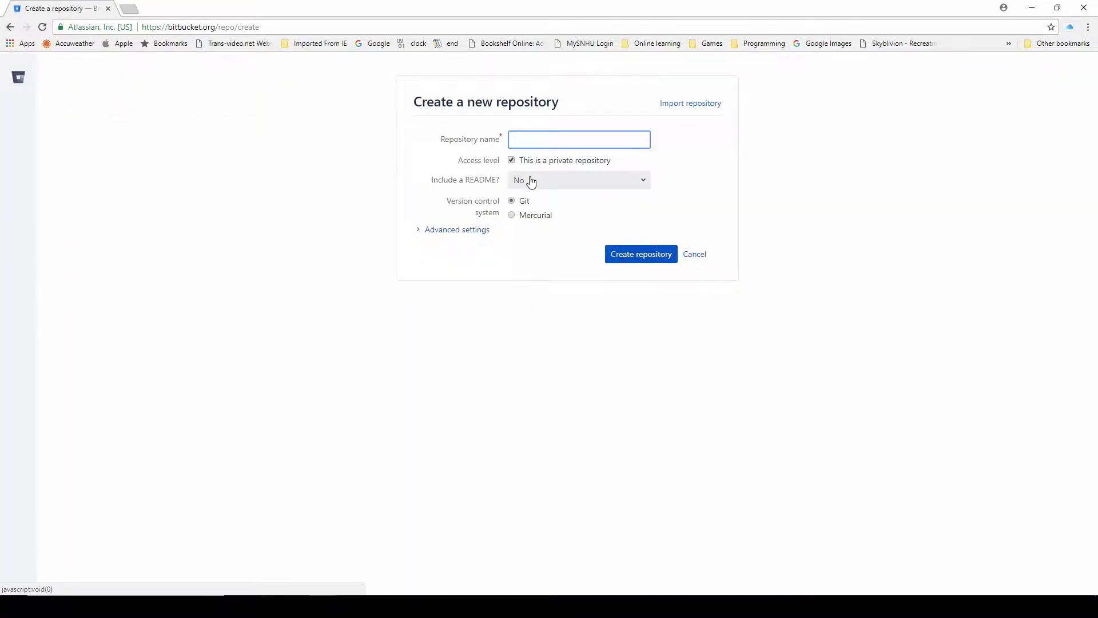
text(ND)
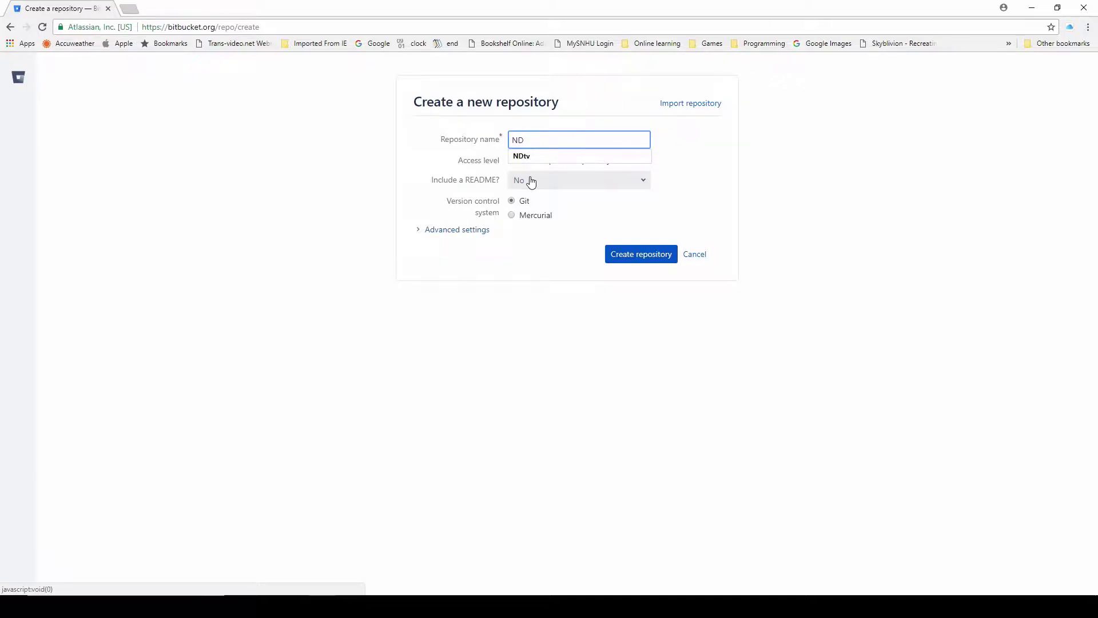
text(tv_sample2)
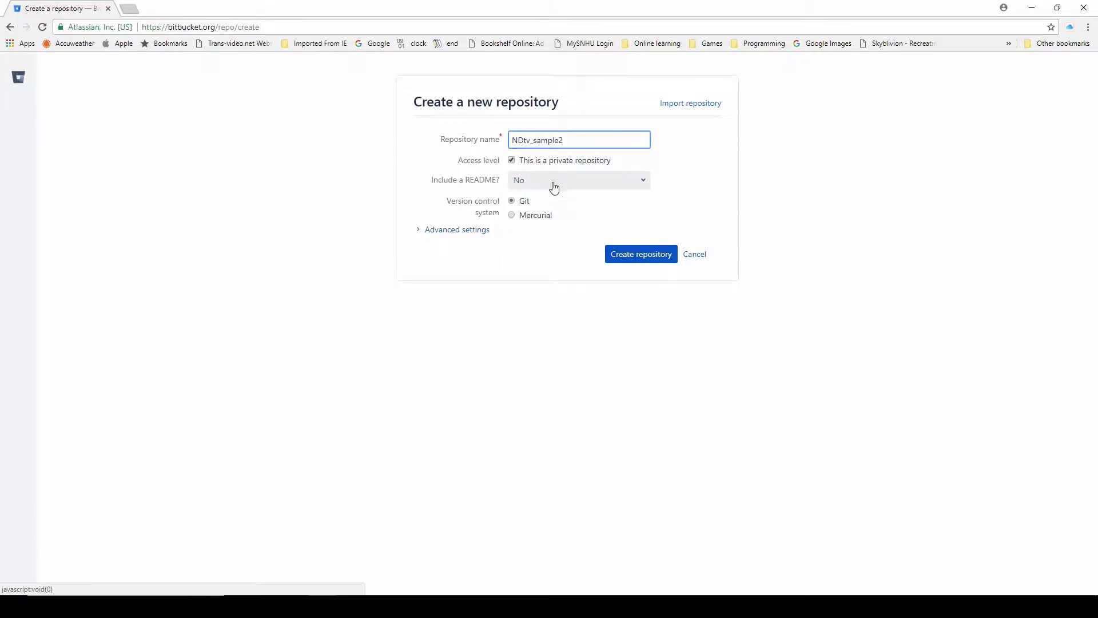
click(472, 231)
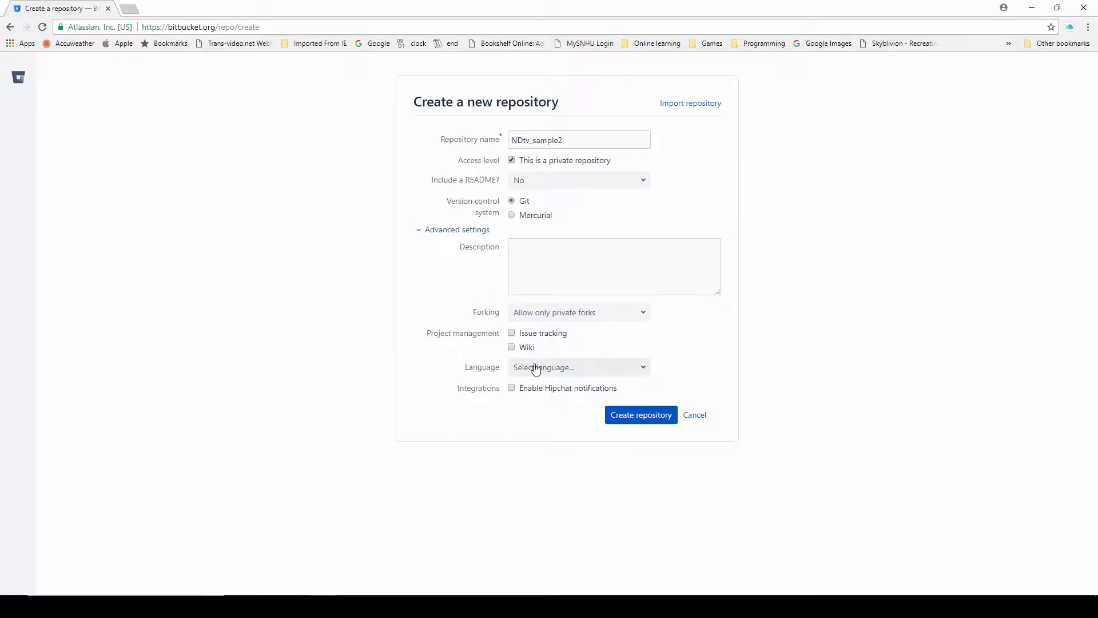
click(652, 420)
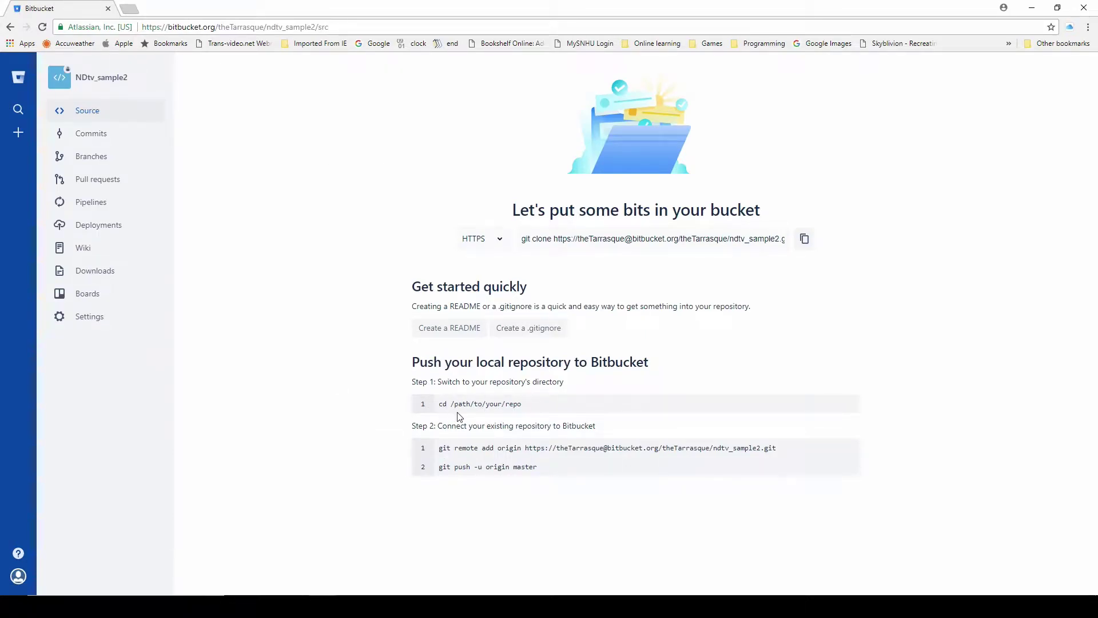
drag(434, 451, 511, 466)
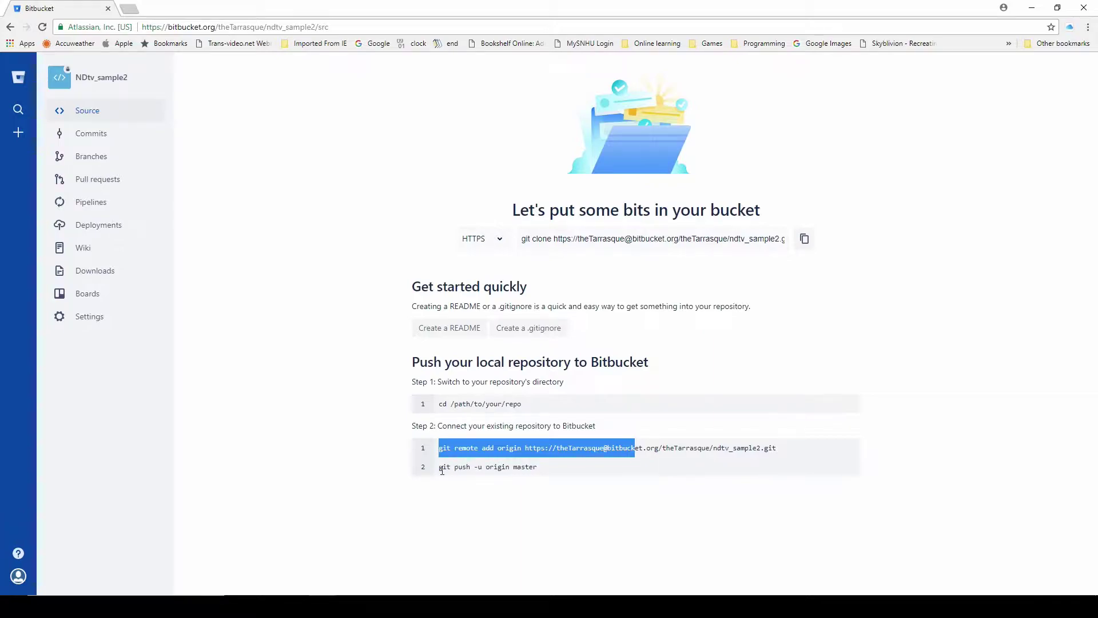
drag(443, 469, 610, 468)
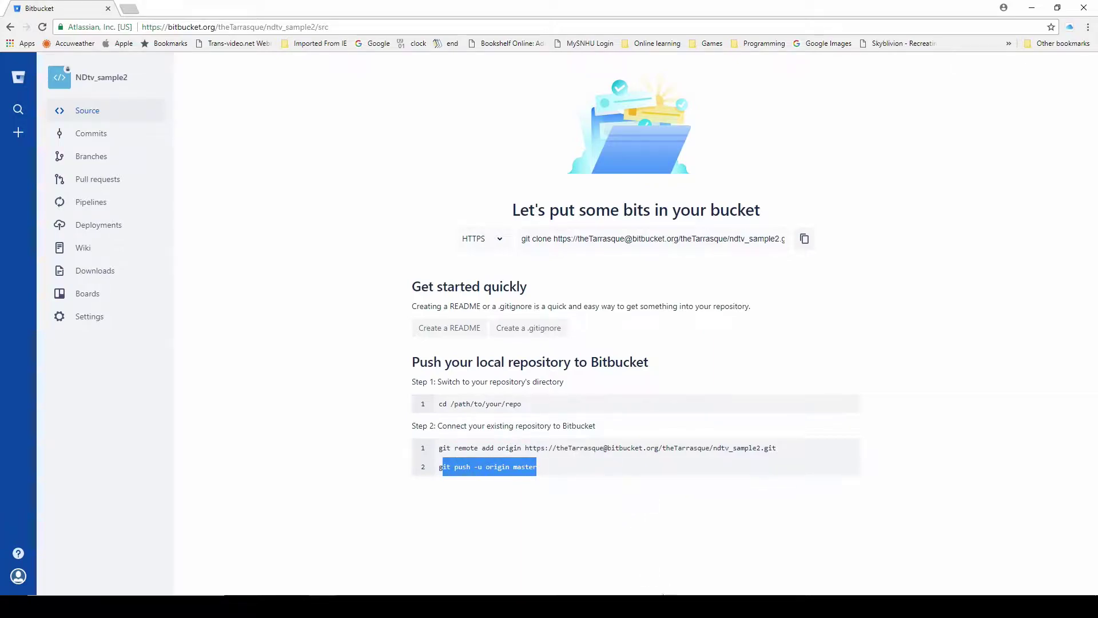
Return to the Unreal Editor and accept the Git source control settings
click(674, 537)
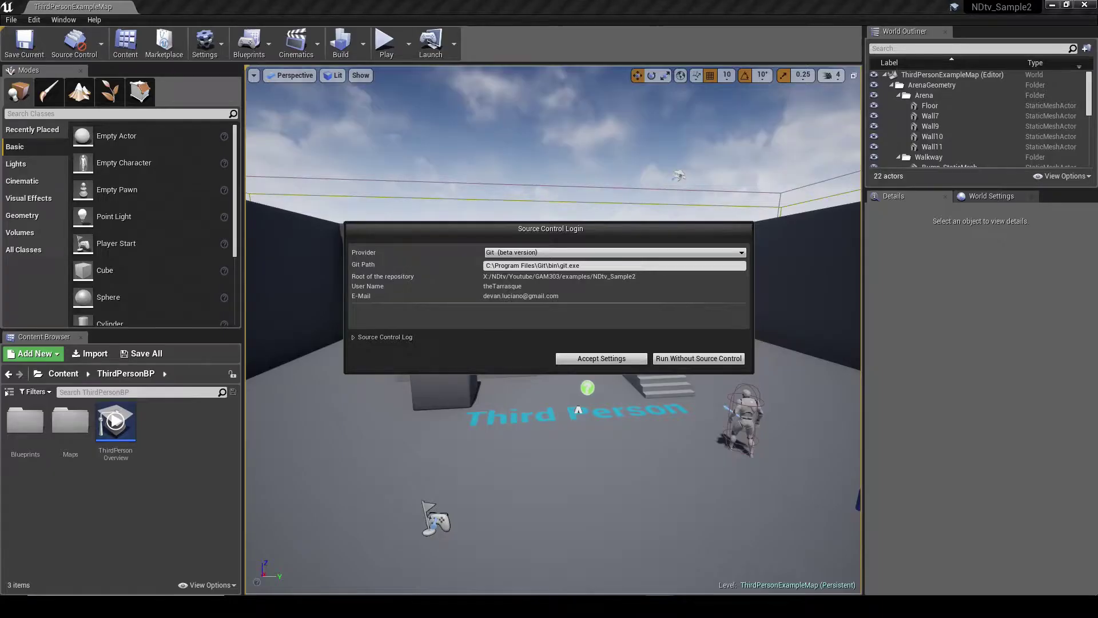
click(600, 361)
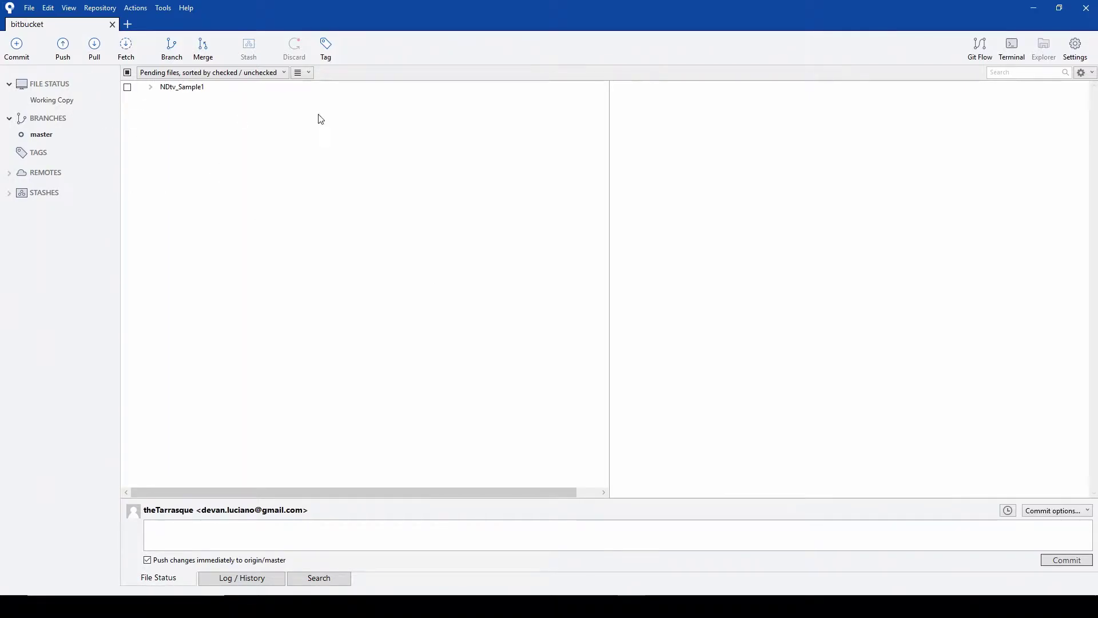
Add the existing working copy folder examples\NDtv_Sample2 to Sourcetree as a local repository under [Root]
click(129, 24)
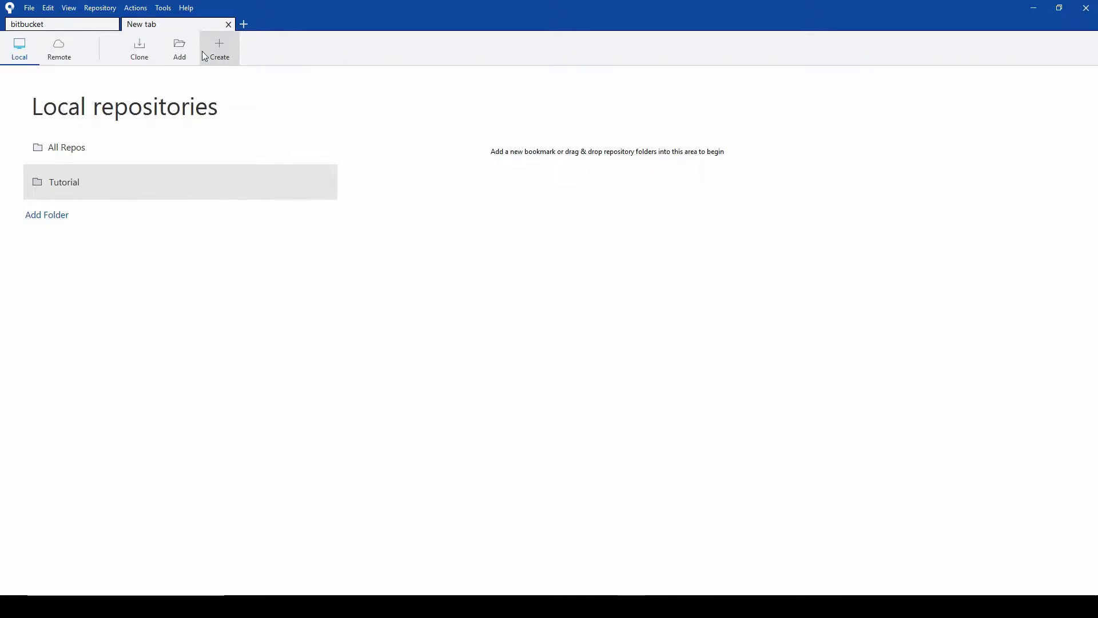
click(181, 51)
click(346, 159)
click(343, 110)
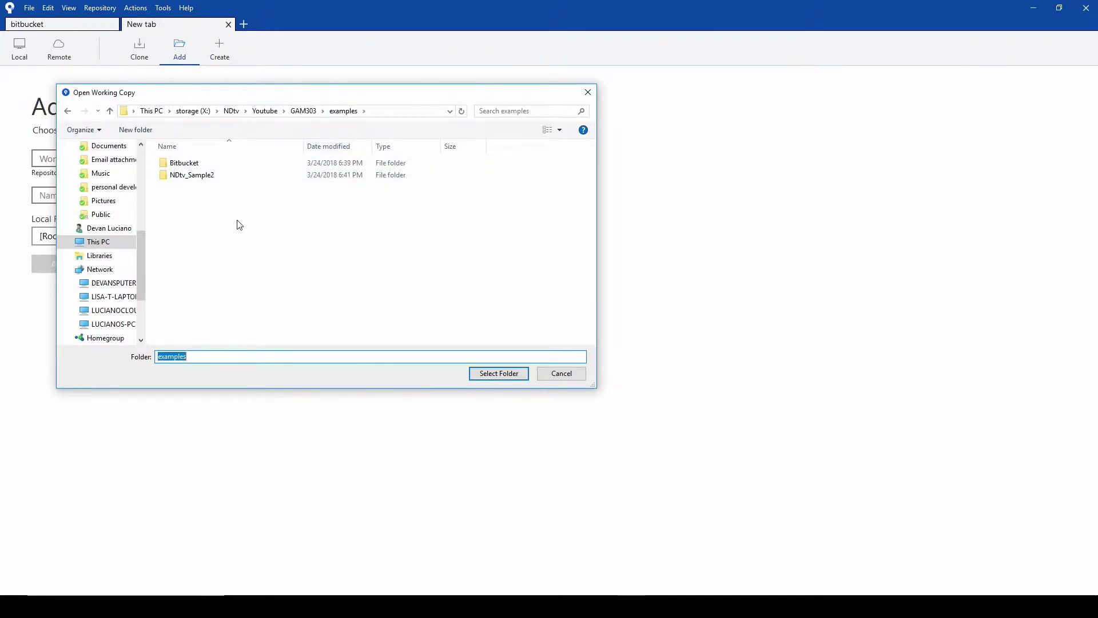
click(195, 177)
click(499, 375)
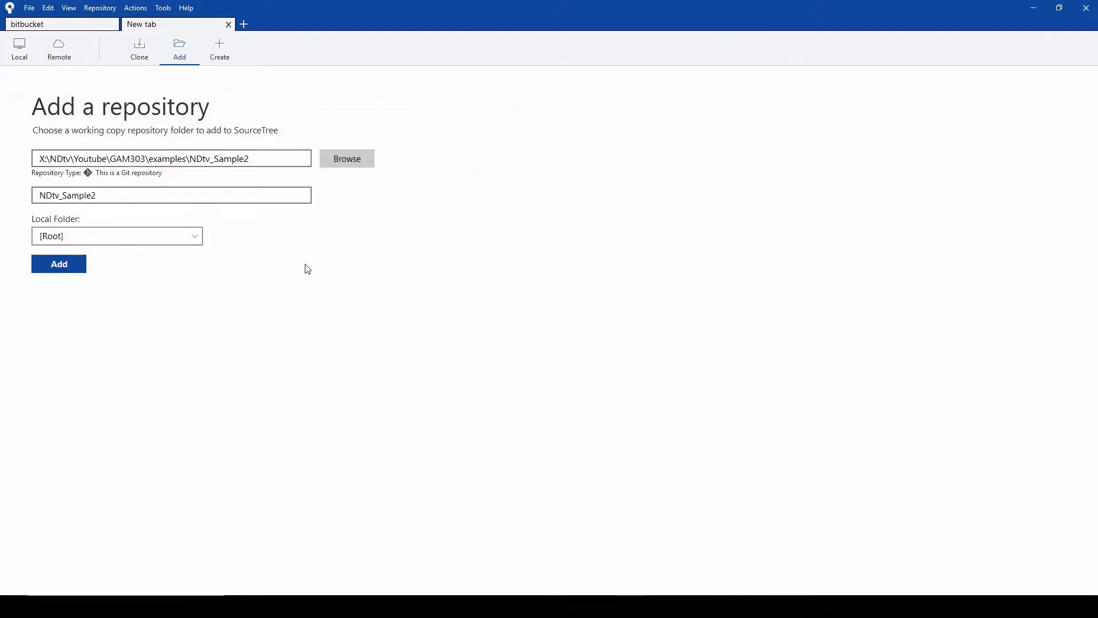
click(61, 265)
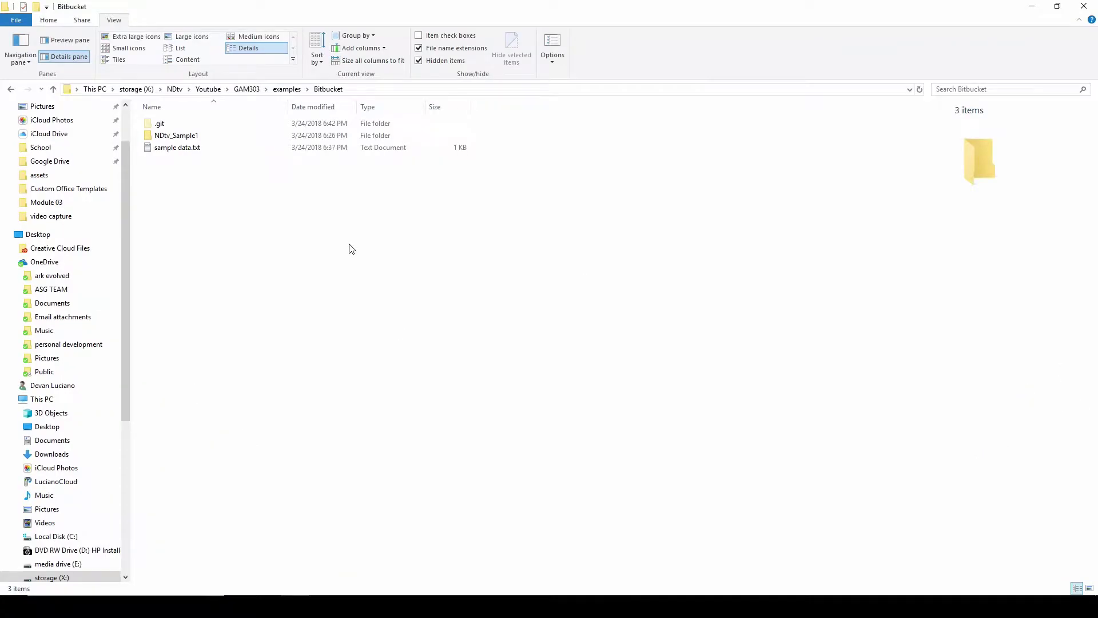
In File Explorer, compare the contents of the NDtv_Sample1 folder inside Bitbucket with those of the NDtv_Sample2 folder
double_click(184, 135)
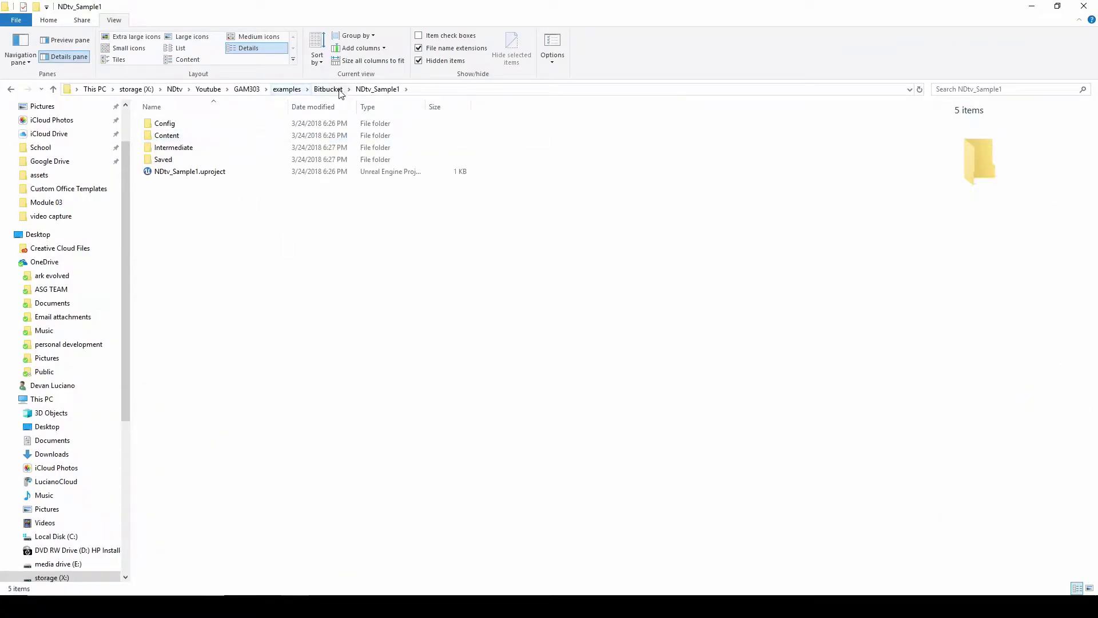
click(335, 90)
click(286, 90)
double_click(175, 136)
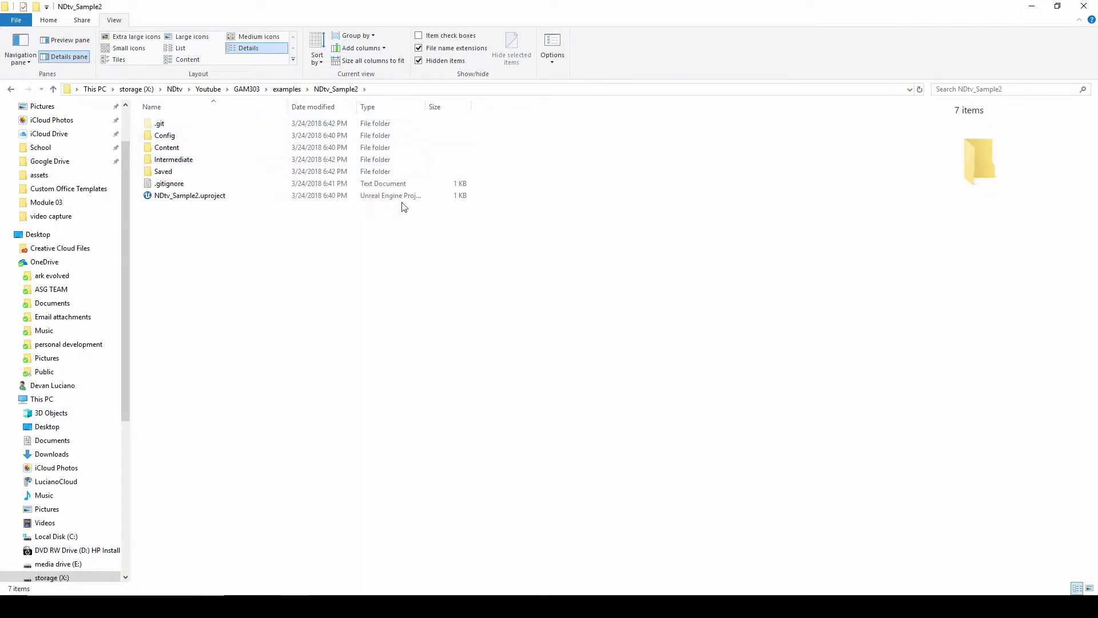
click(1032, 6)
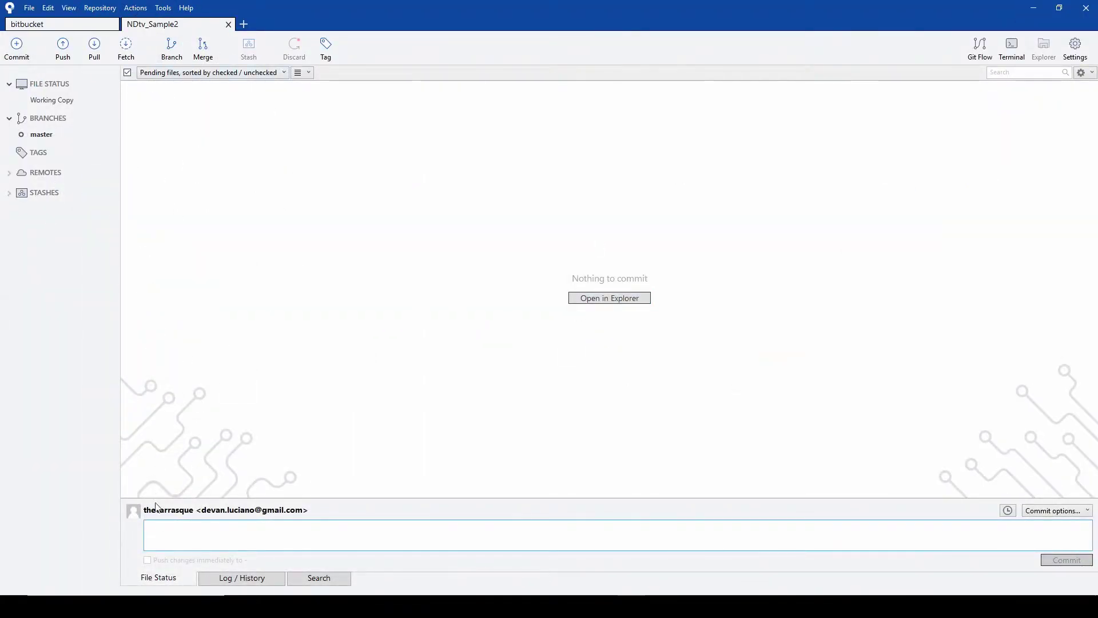
In Sourcetree, examine the files included in NDtv_Sample2's initial commit in the repository history
click(250, 578)
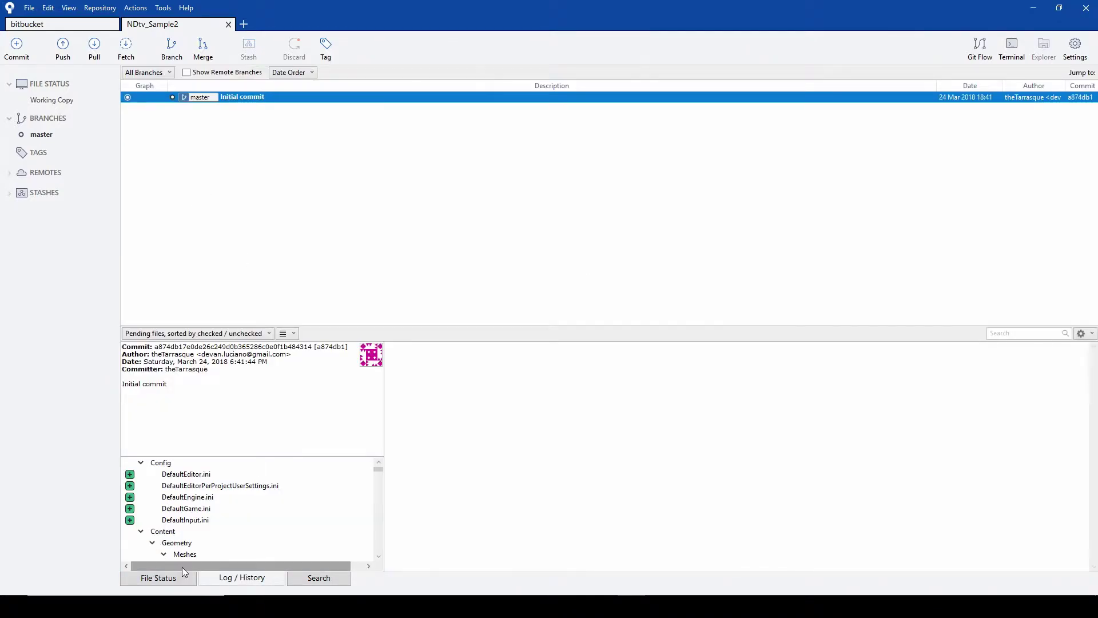
scroll(255, 475, down, 3)
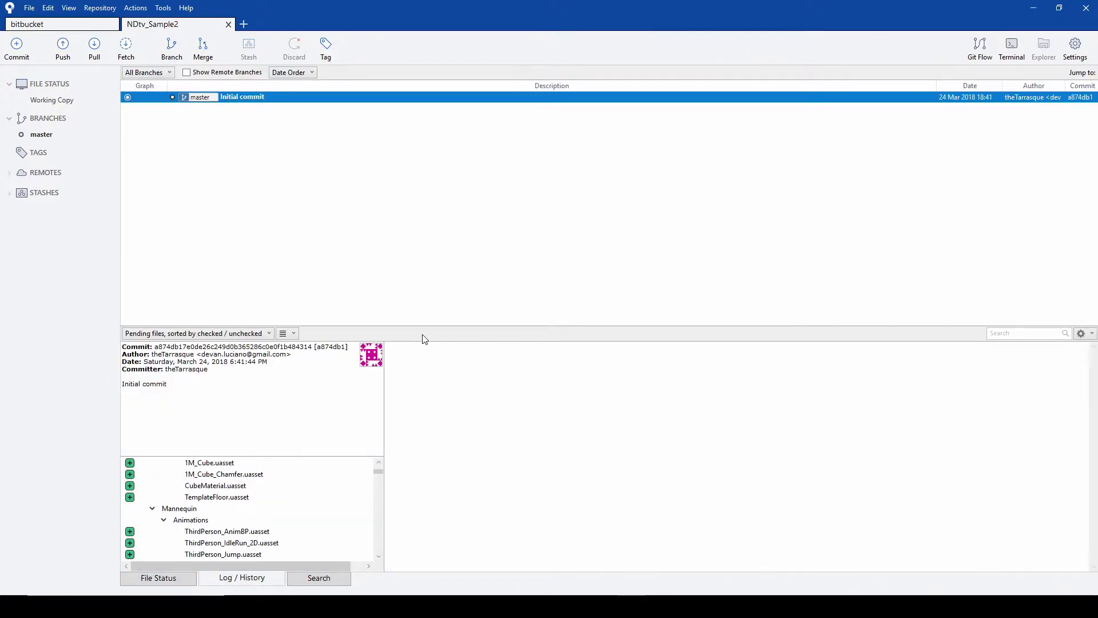
drag(426, 323, 442, 170)
scroll(246, 429, down, 15)
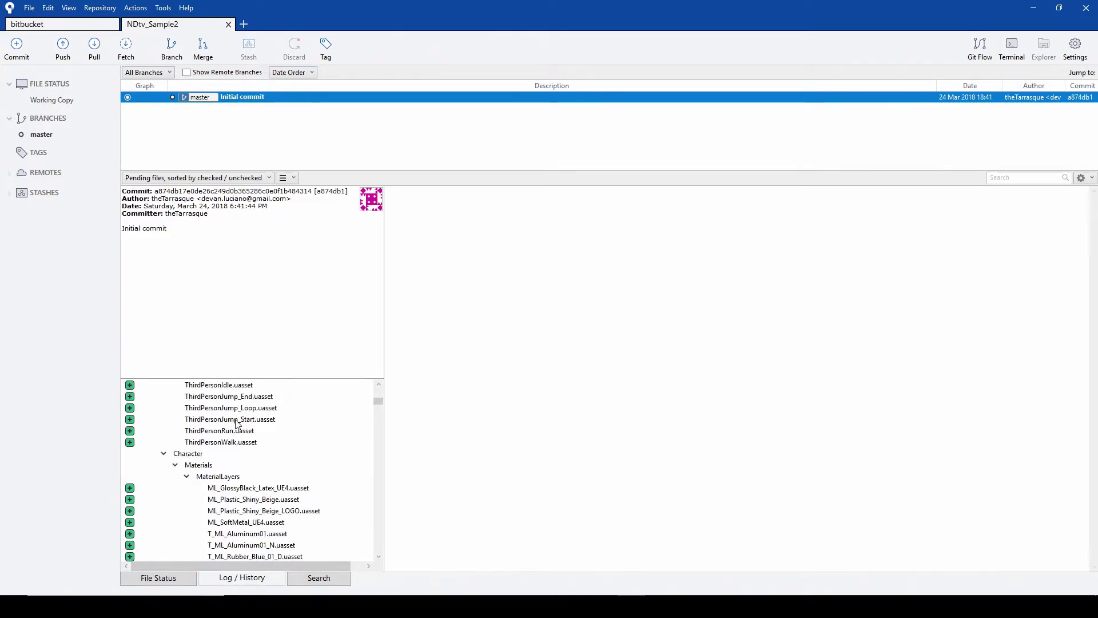
scroll(247, 452, down, 15)
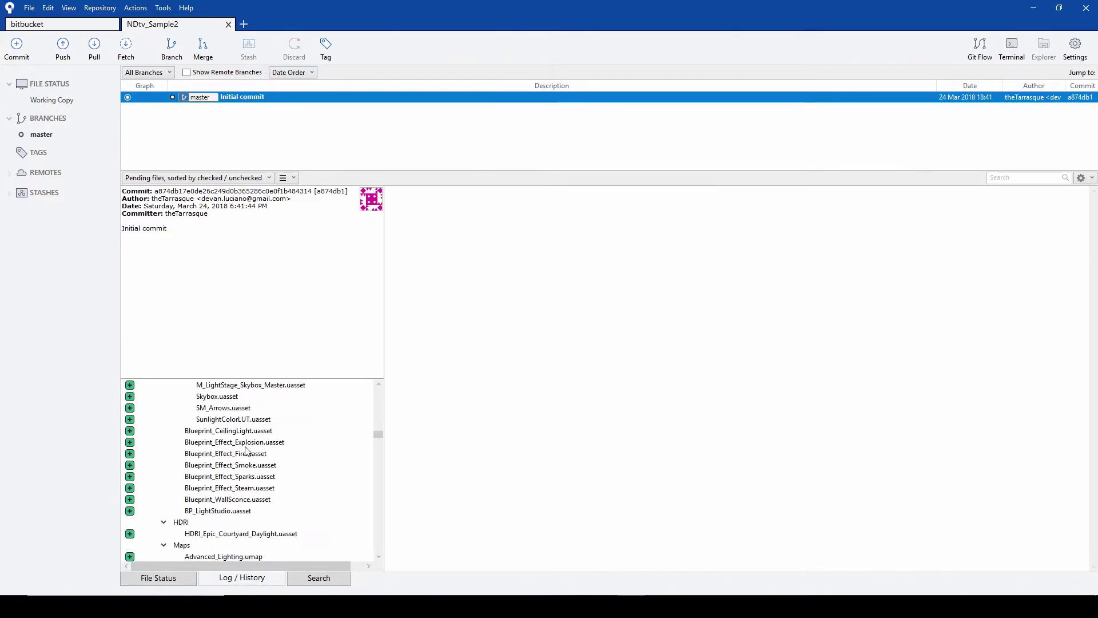
scroll(250, 452, up, 15)
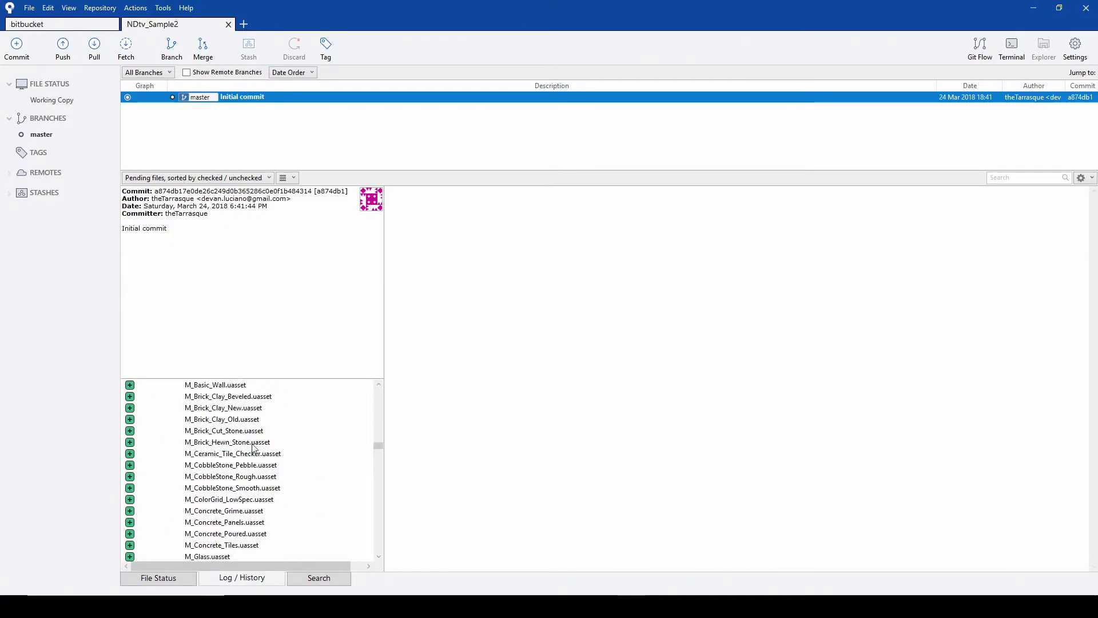
scroll(263, 435, up, 10)
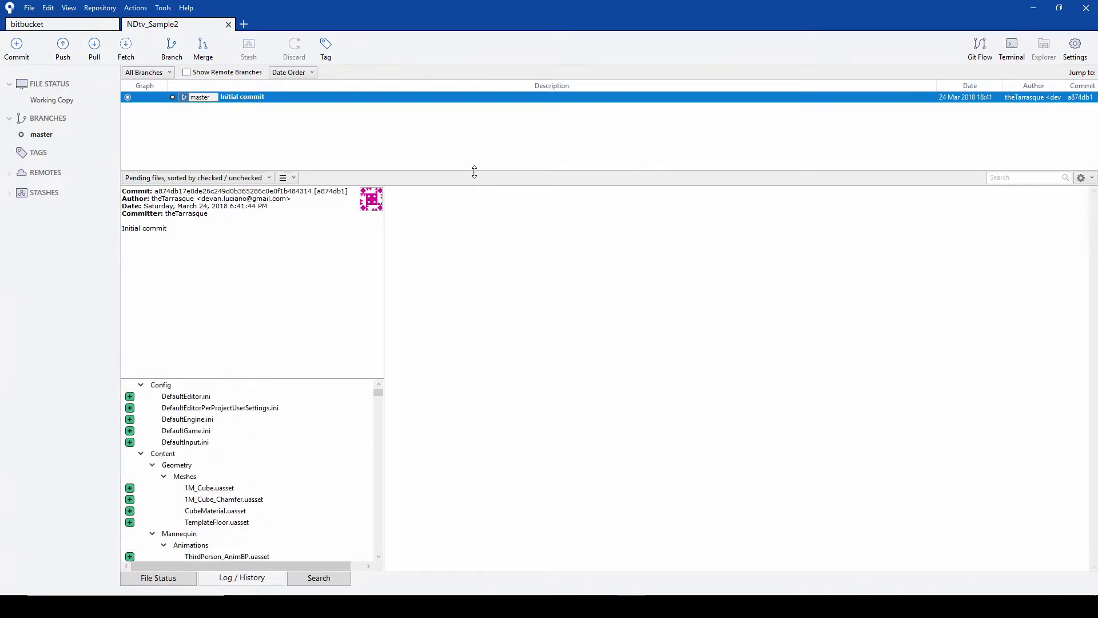
drag(474, 178, 478, 336)
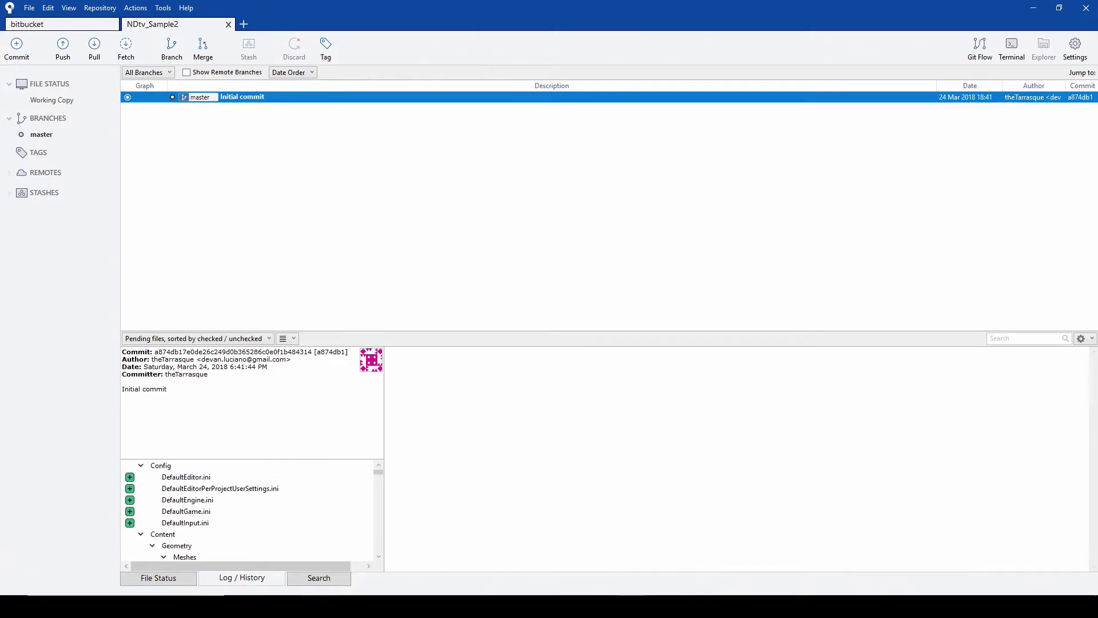
Resize the Bitbucket browser window so it shares the screen with Sourcetree, and open a terminal for the NDtv_Sample2 repository beside it
click(386, 572)
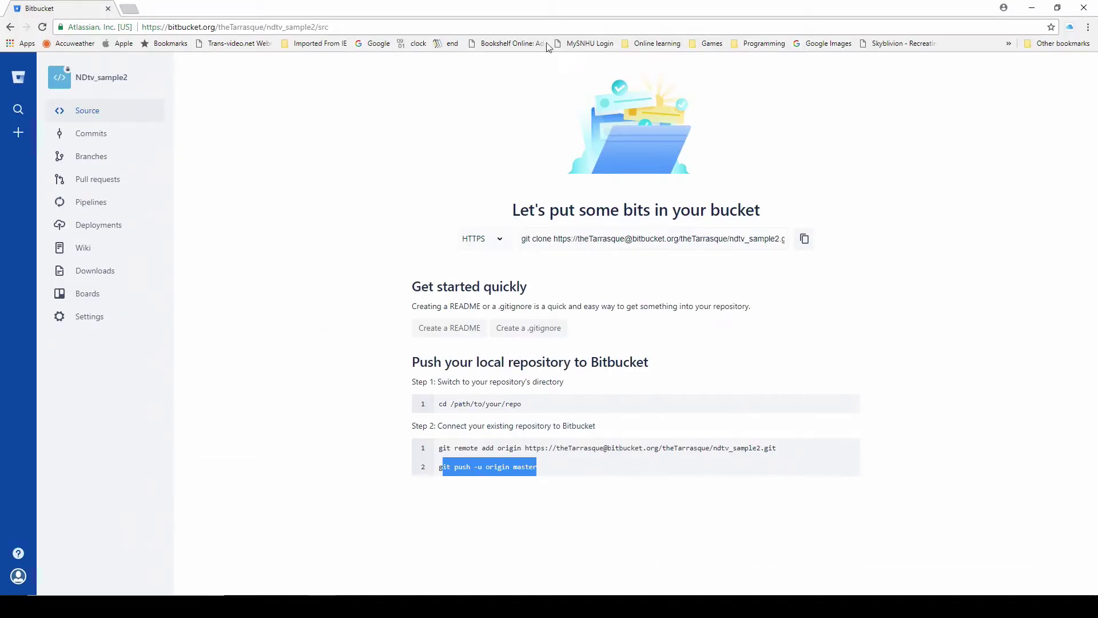
double_click(563, 8)
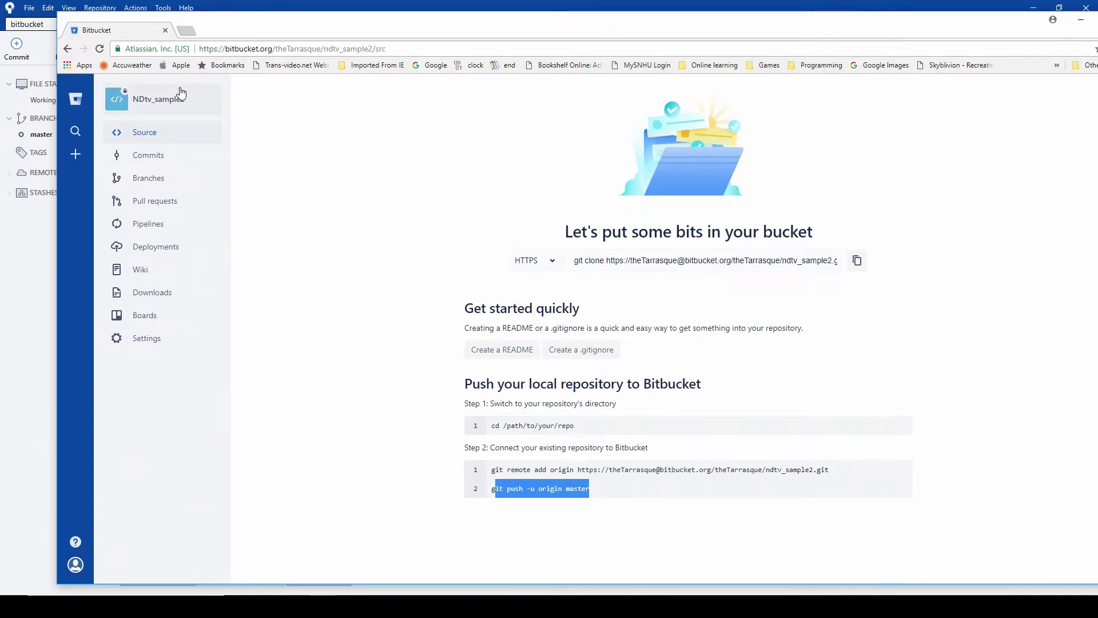
drag(55, 67, 719, 63)
drag(967, 29, 321, 35)
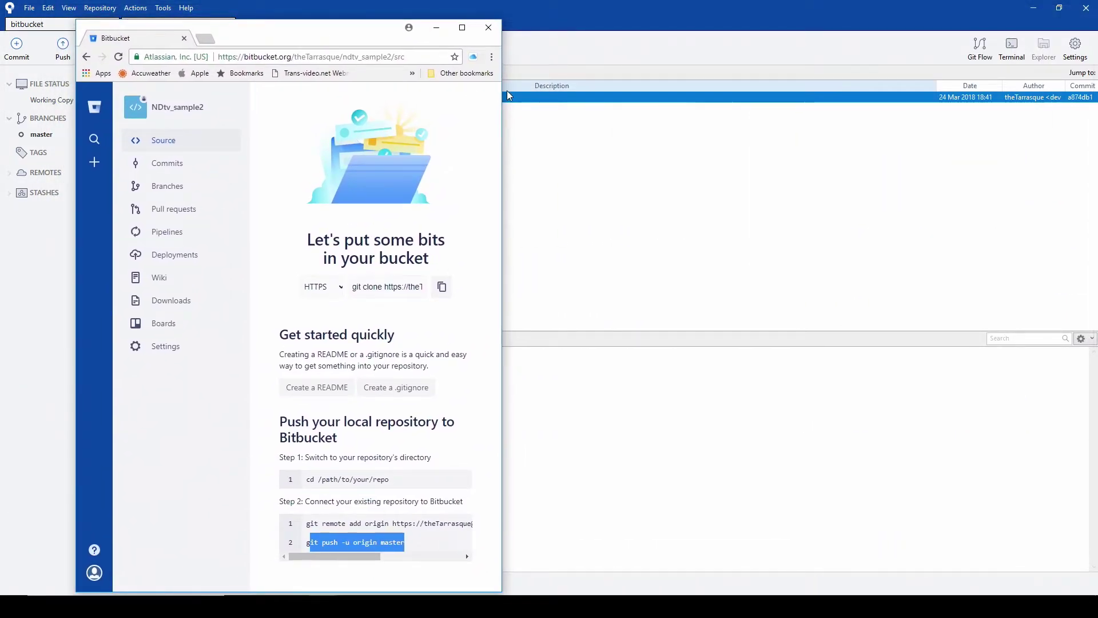
drag(501, 93, 724, 84)
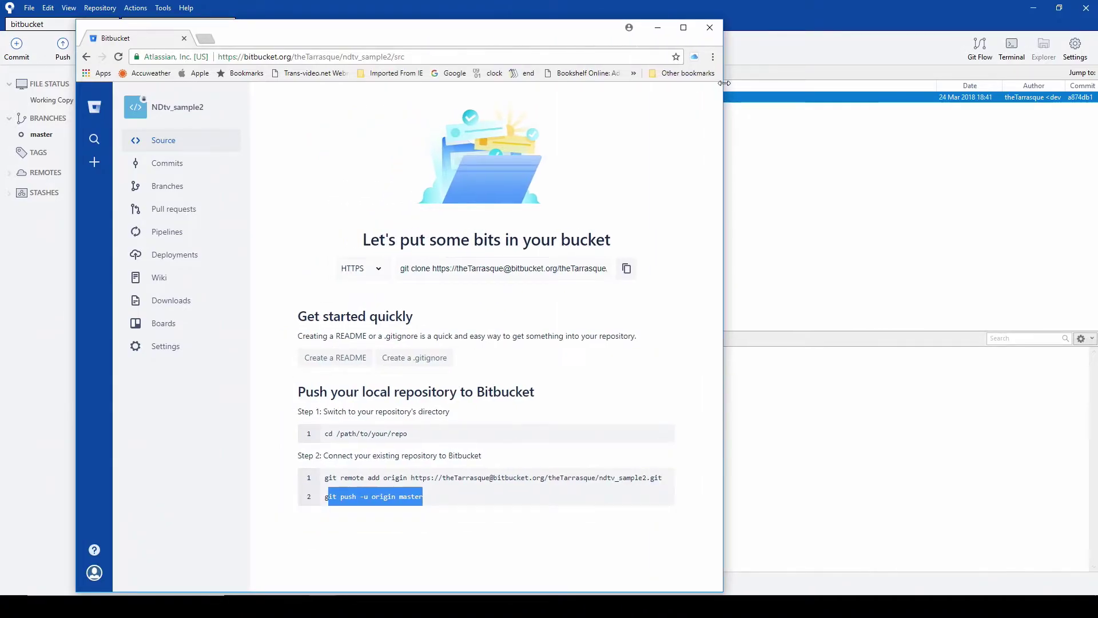
click(1014, 53)
drag(309, 102, 854, 105)
Copy the git remote add origin command for ndtv_sample2.git from the Bitbucket page and run it in the terminal
mouse_move(632, 607)
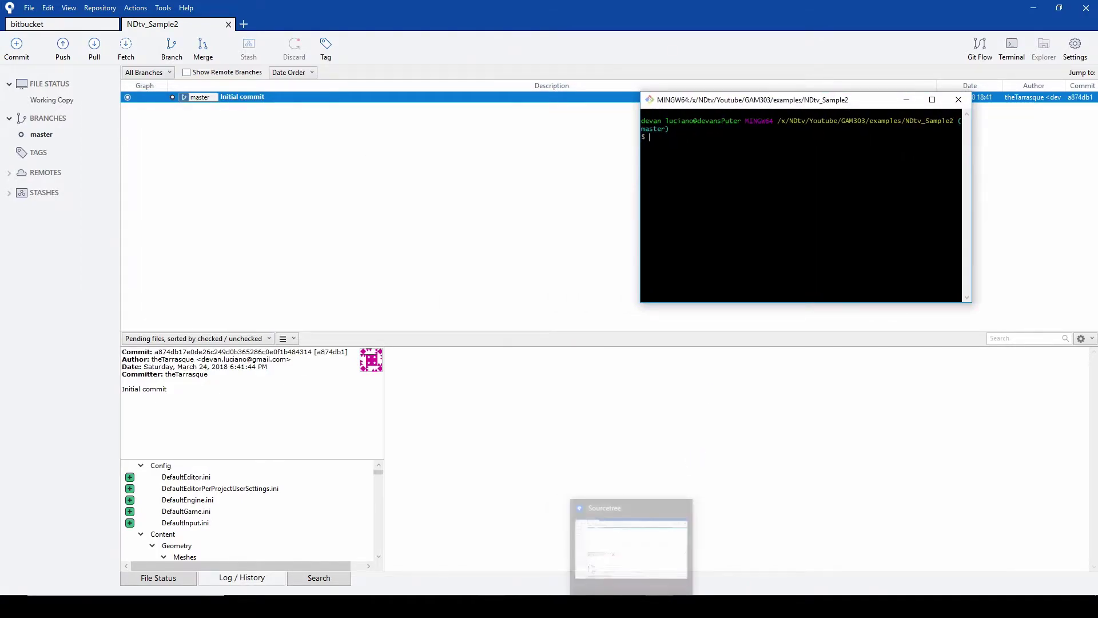
mouse_move(323, 606)
click(384, 566)
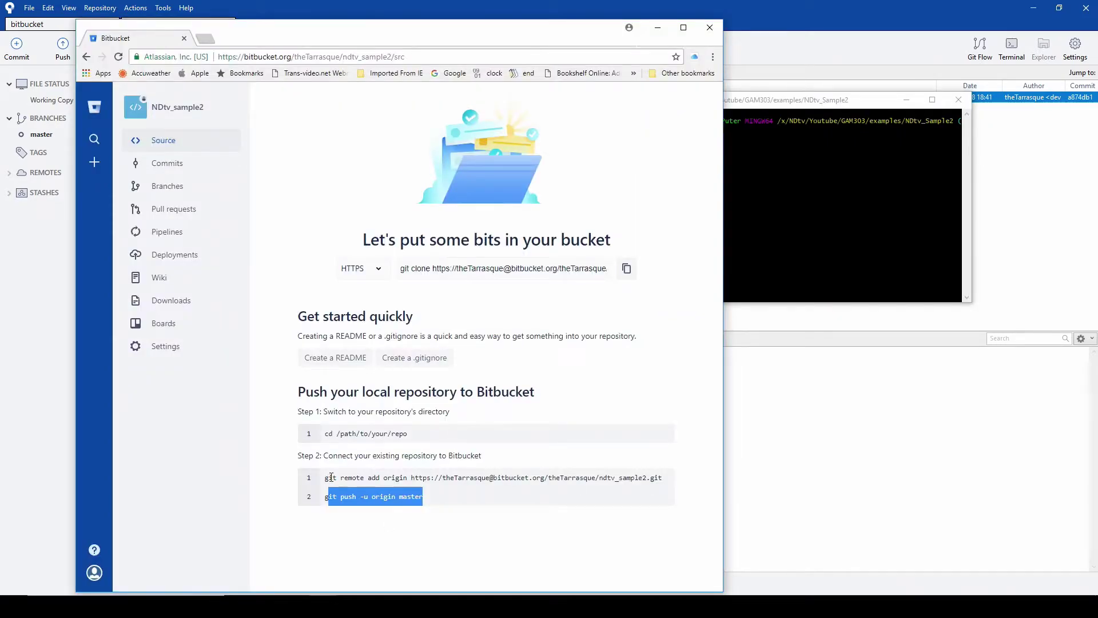
drag(325, 480, 700, 485)
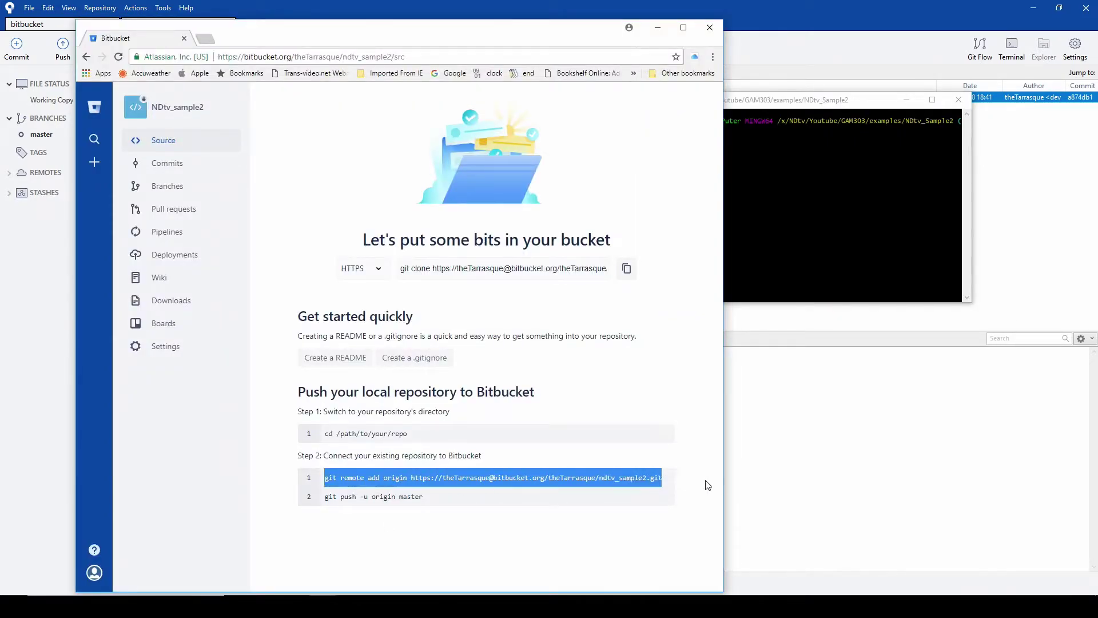
right_click(632, 478)
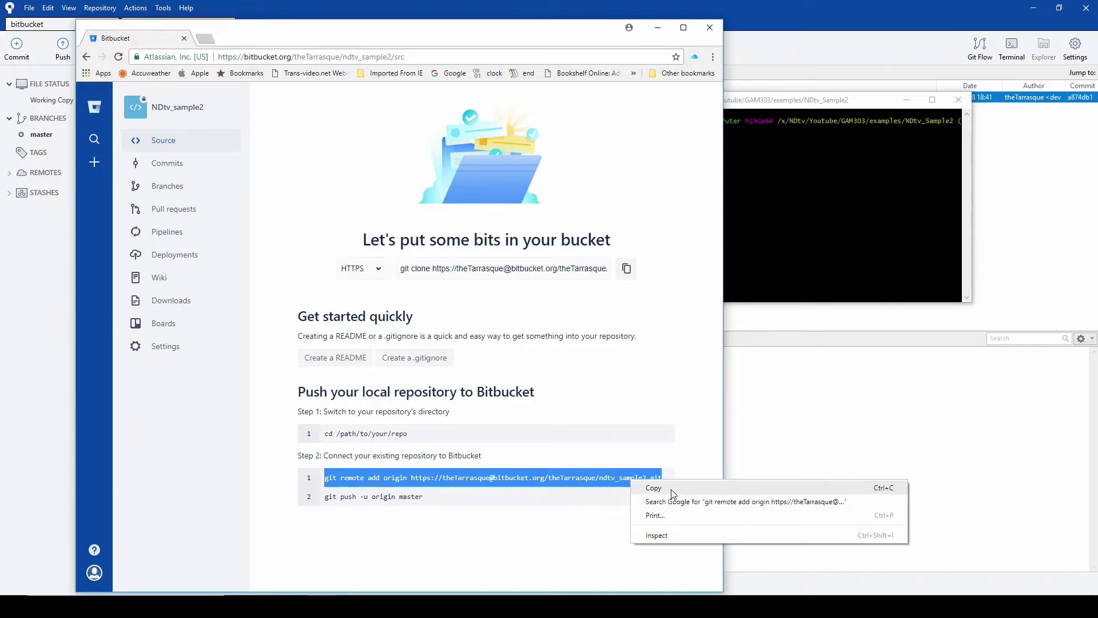
click(649, 486)
click(804, 245)
right_click(723, 184)
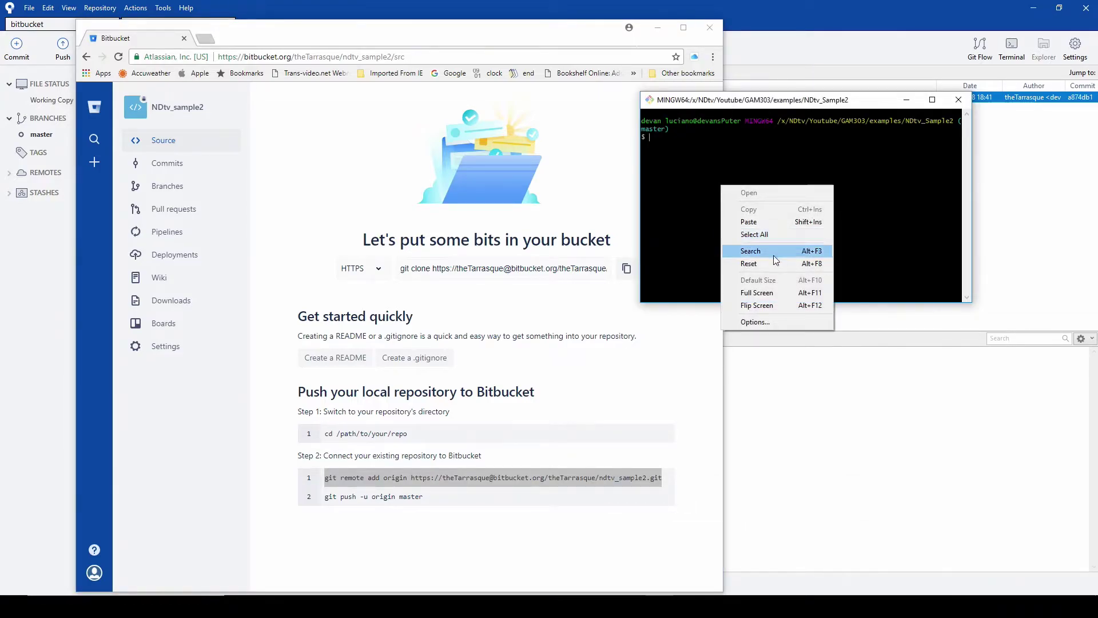
click(773, 223)
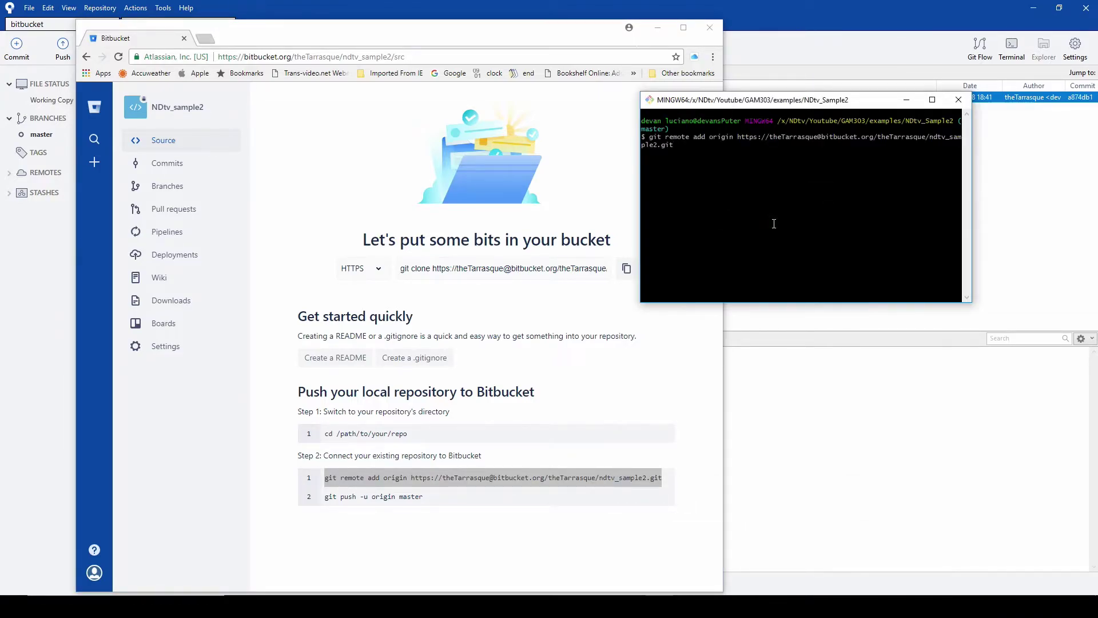
key(Return)
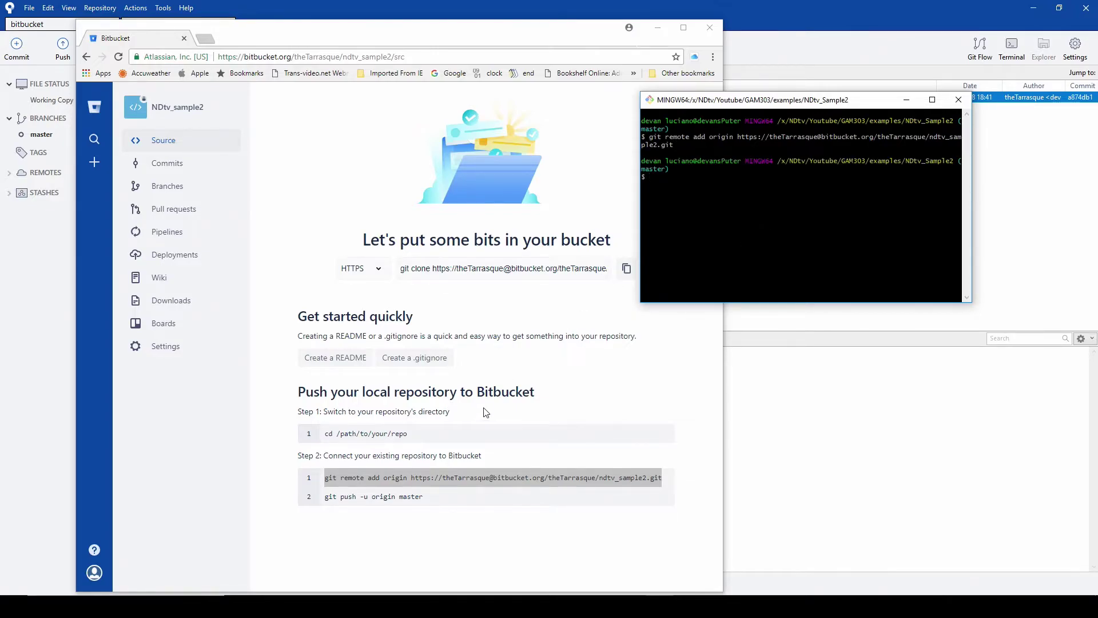
Copy git push -u origin master from the Bitbucket page into the terminal to push the local repository
click(428, 502)
drag(428, 503, 324, 501)
right_click(364, 495)
click(386, 503)
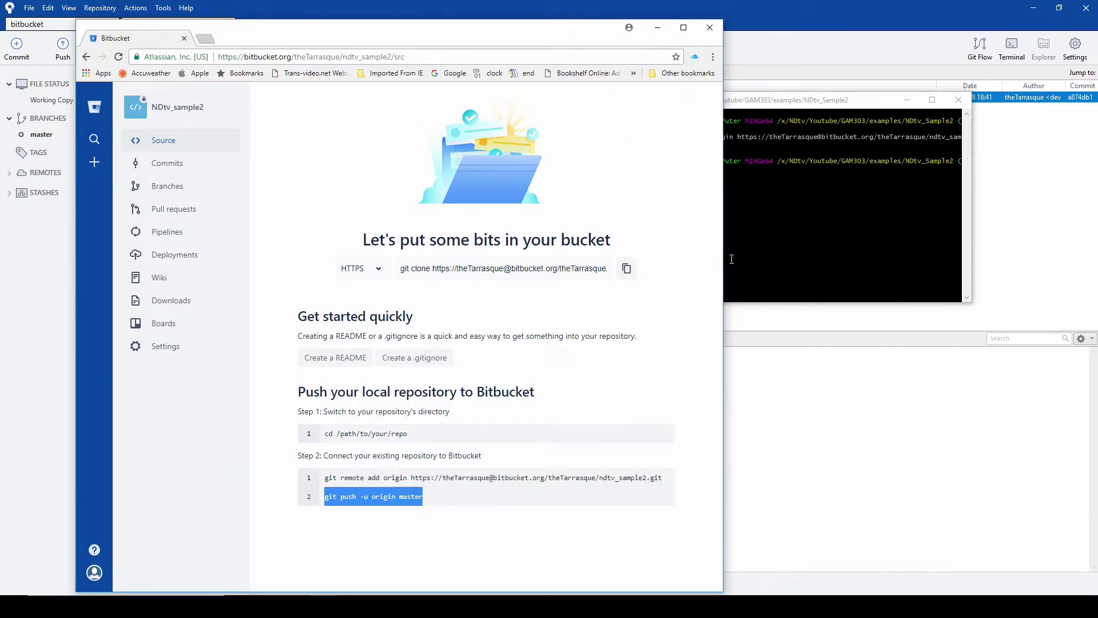
click(800, 229)
right_click(691, 185)
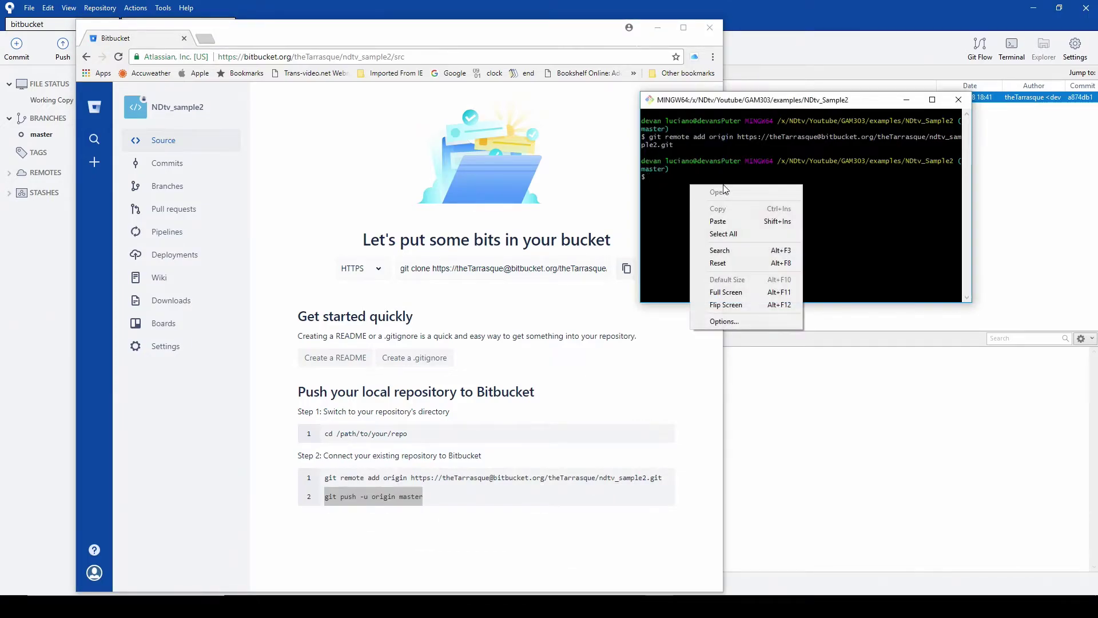
click(727, 221)
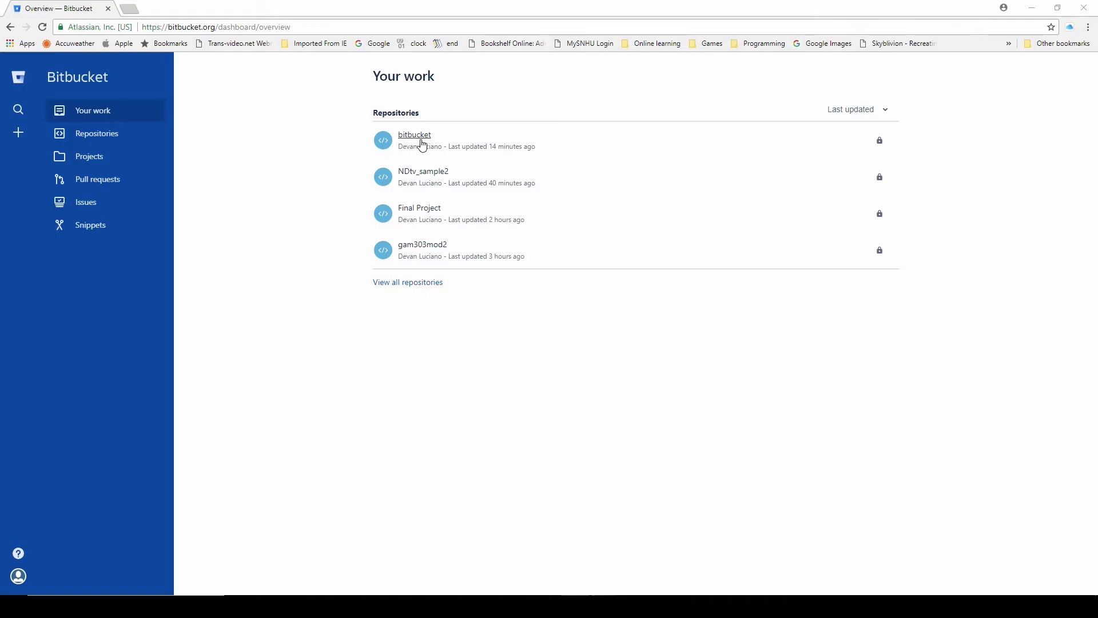
In Bitbucket, examine the Config folder of NDtv_sample2 and the NDtv_Sample1/Content/ThirdPerson/Meshes folder of the bitbucket repository
click(424, 173)
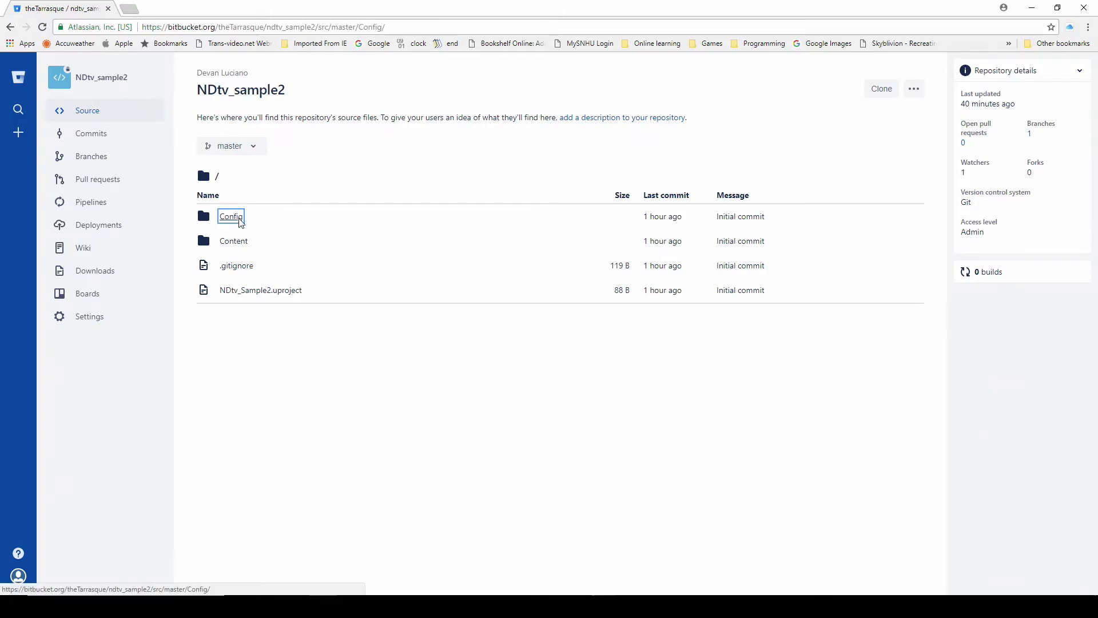
click(229, 218)
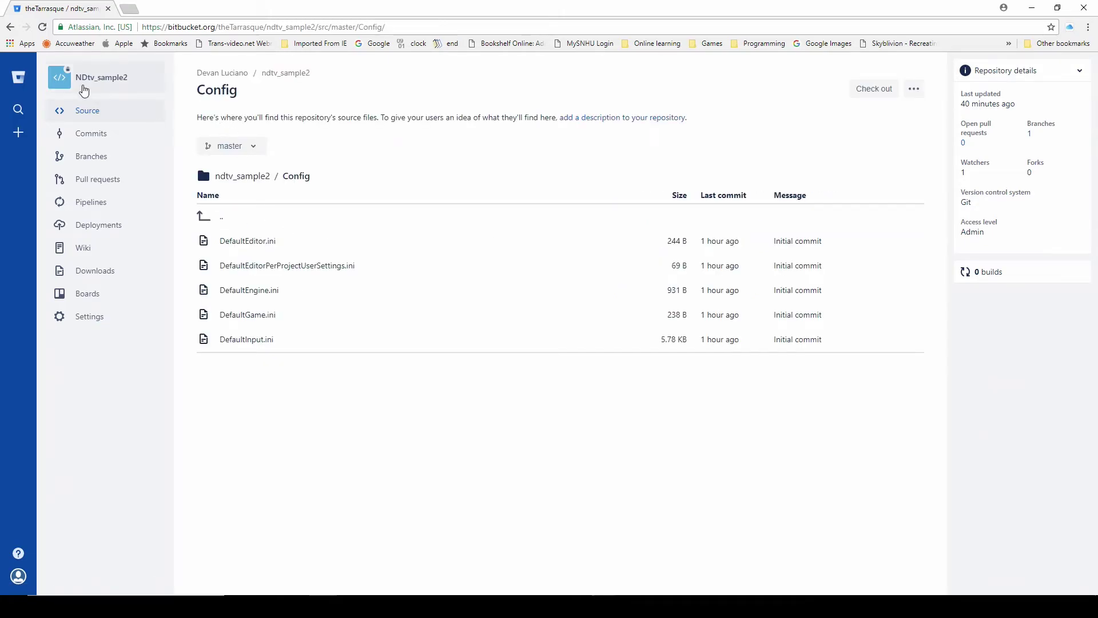
click(19, 78)
click(408, 137)
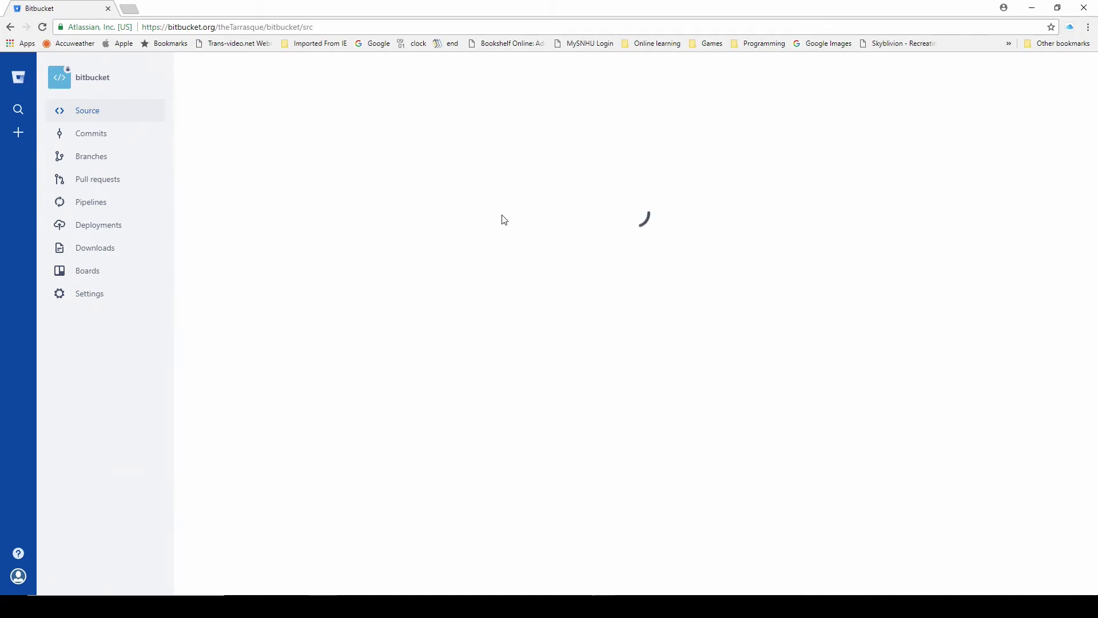
click(251, 217)
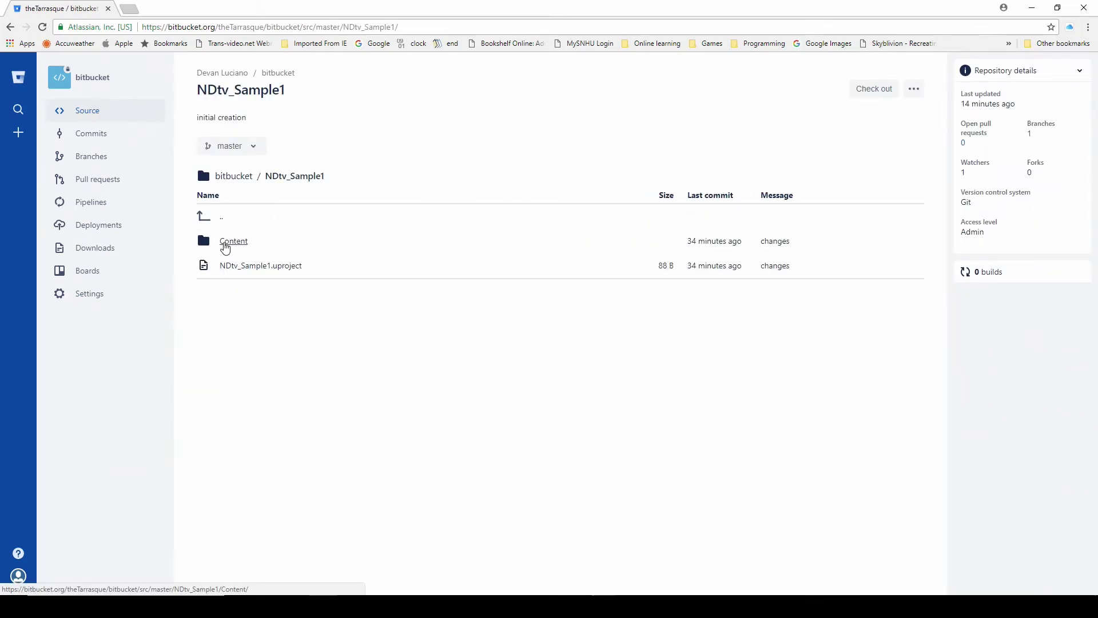
click(227, 242)
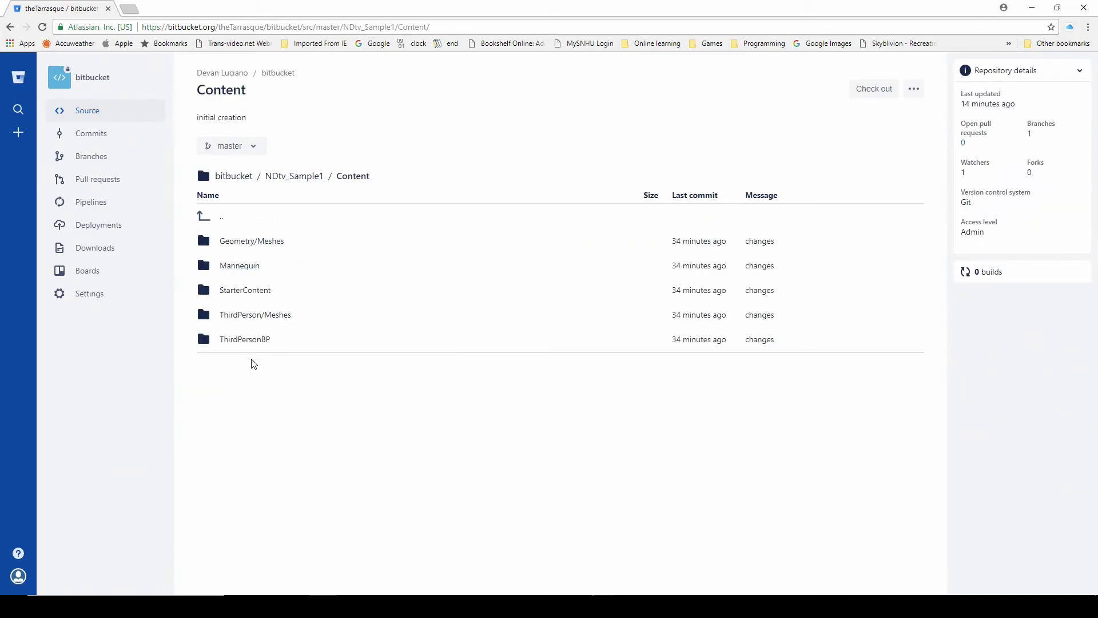
click(265, 321)
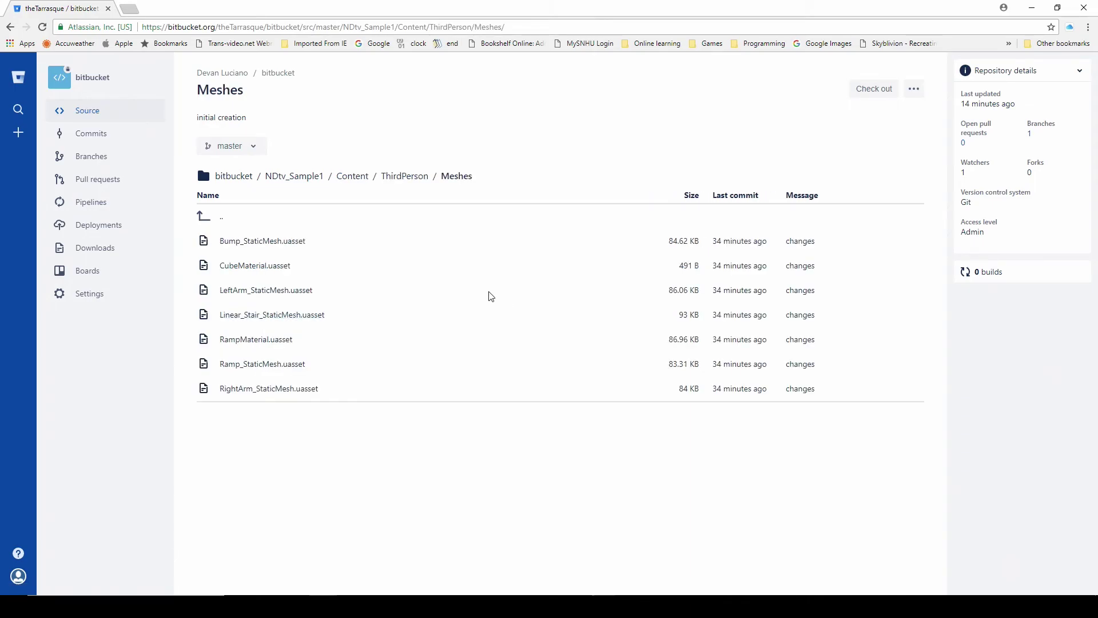